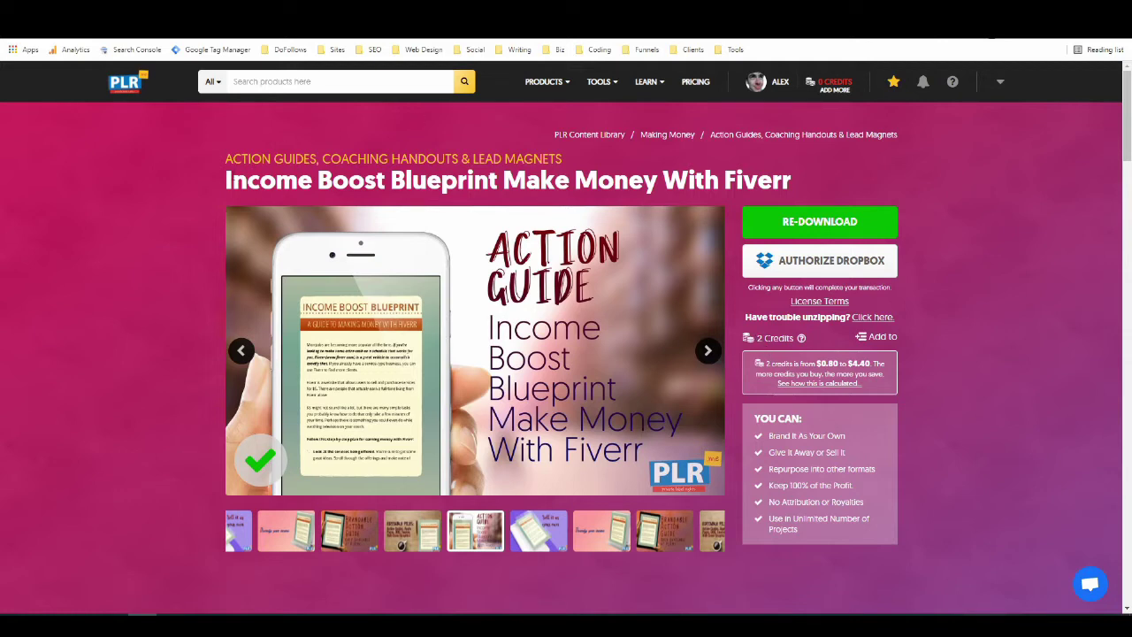
drag(226, 182, 823, 191)
click(479, 178)
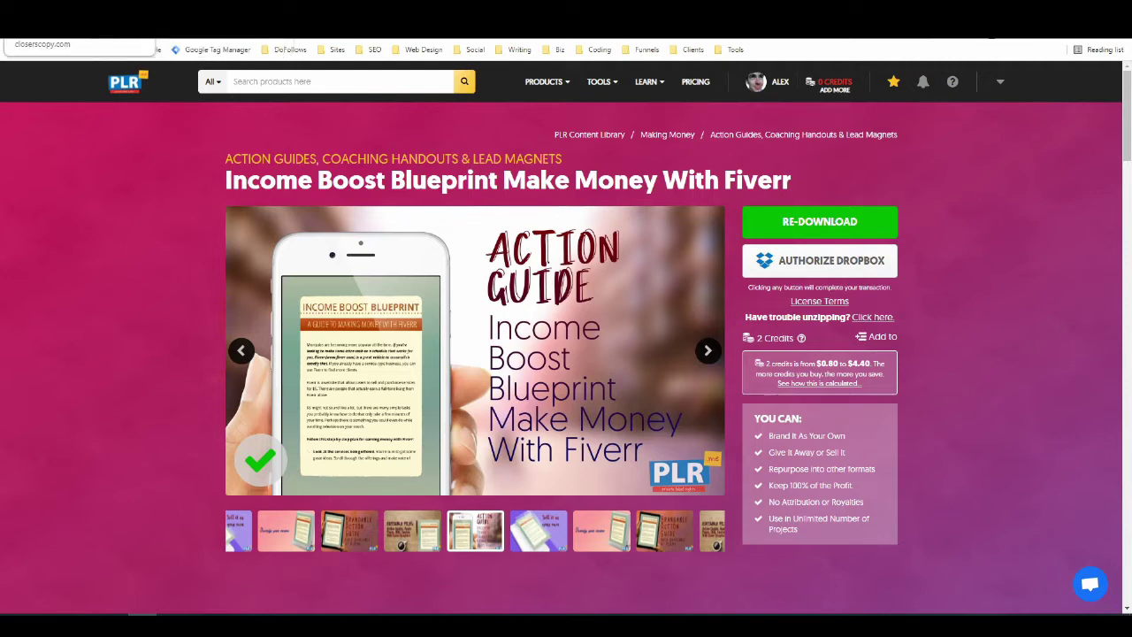
Copy the title and subtitle from the first page of the Income Boost Blueprint PDF
click(79, 31)
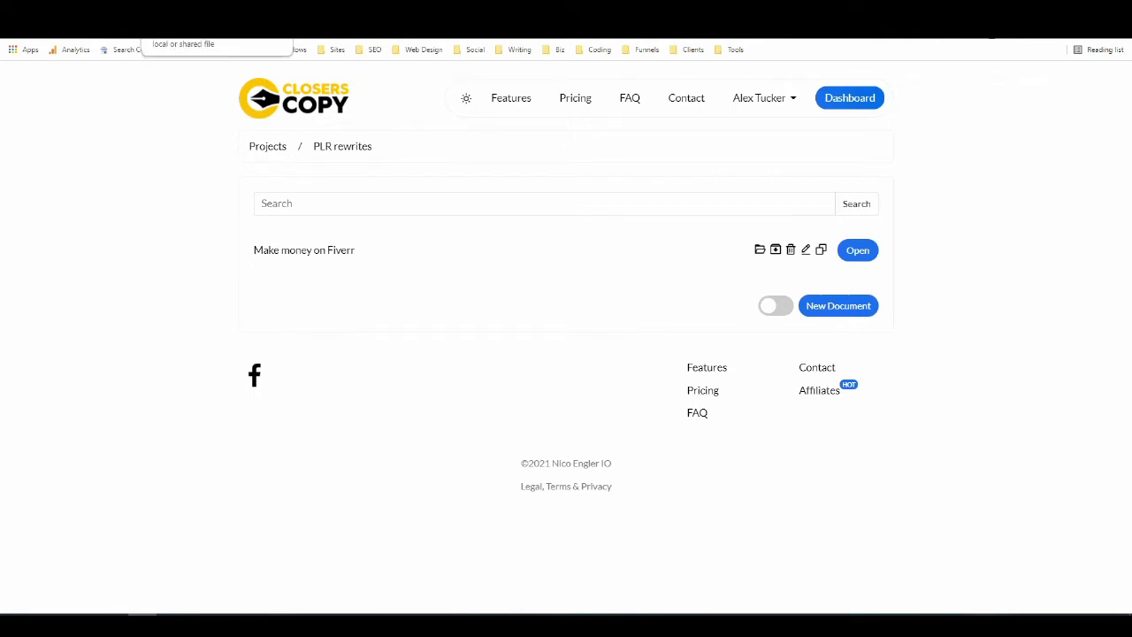
key(ctrl+Tab)
click(394, 228)
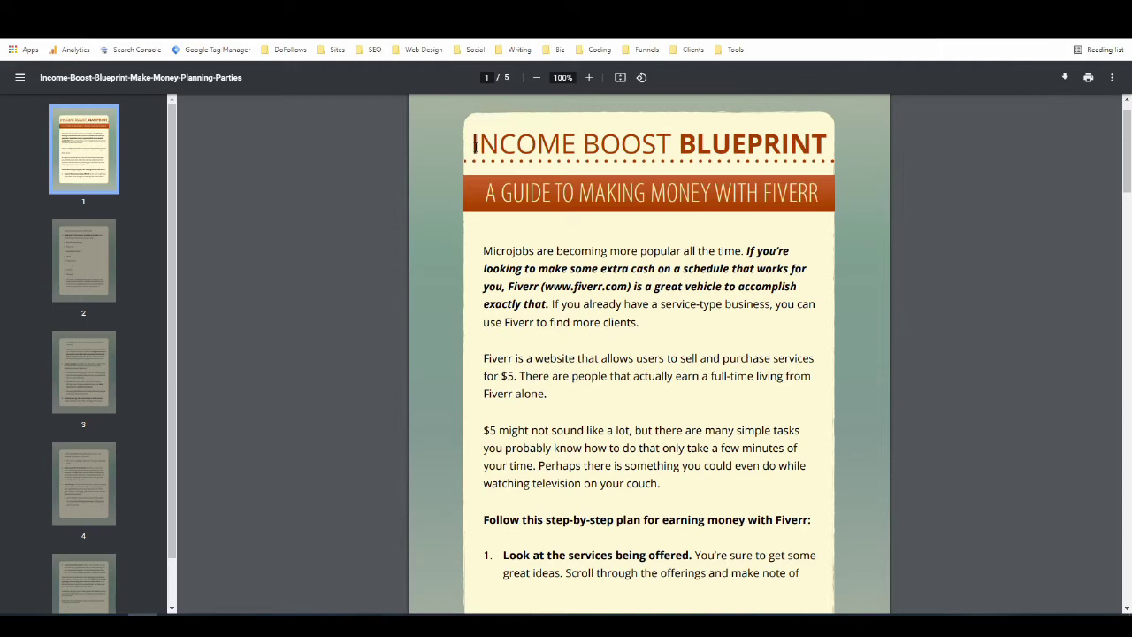
drag(474, 144, 814, 186)
key(ctrl+c)
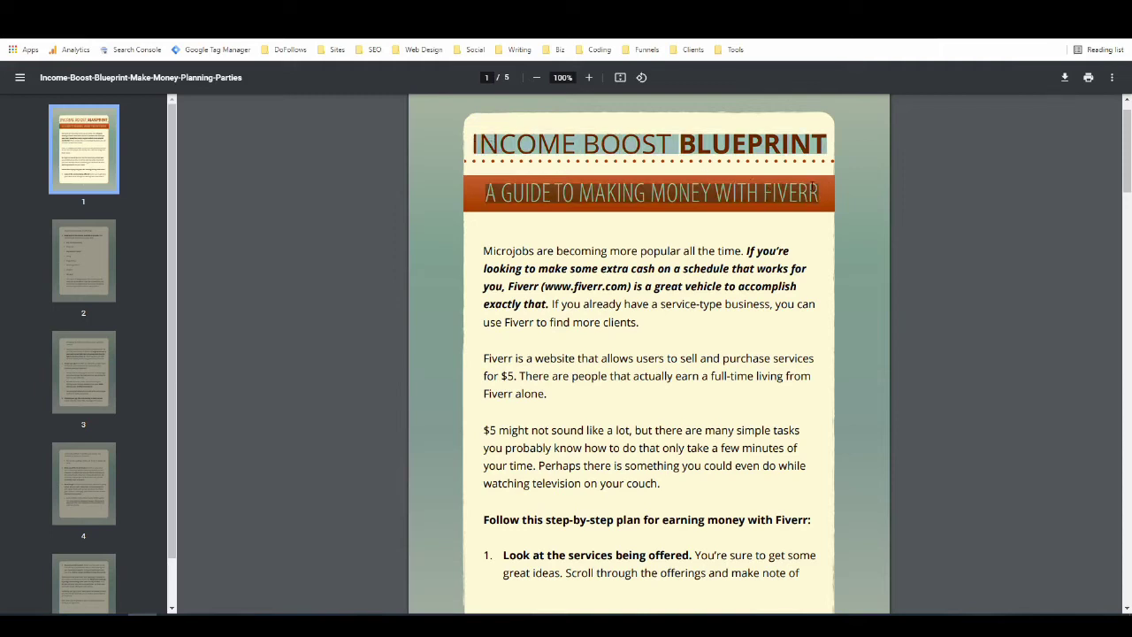
click(445, 164)
Switch back to ClosersCopy and open the "Make money on Fiverr" document from the PLR rewrites project
key(ctrl+Tab)
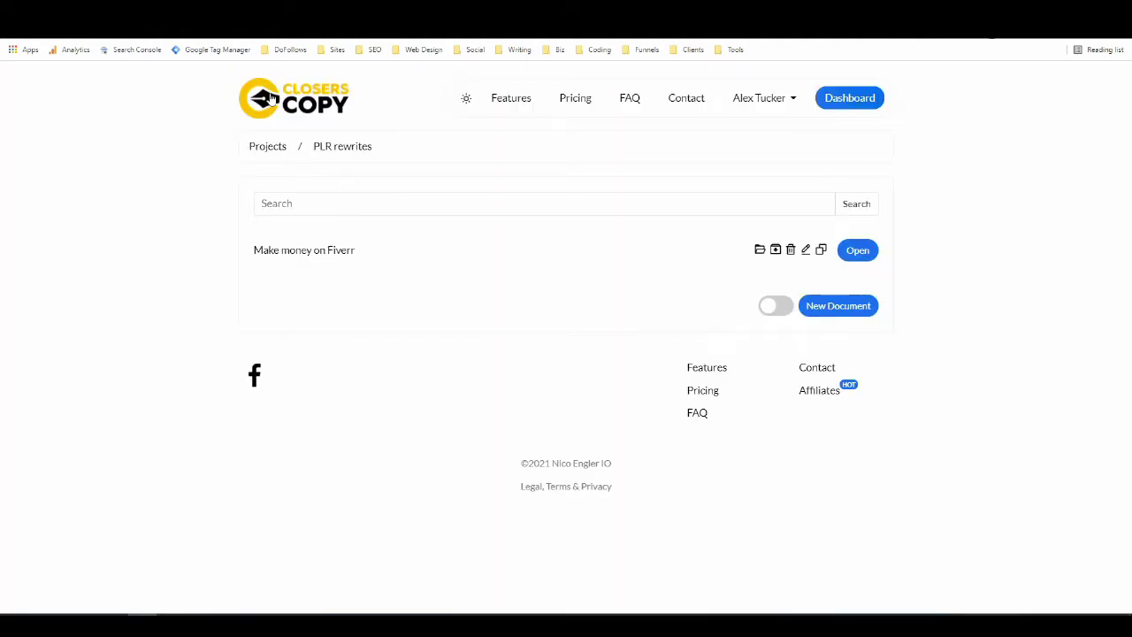
click(306, 211)
click(869, 256)
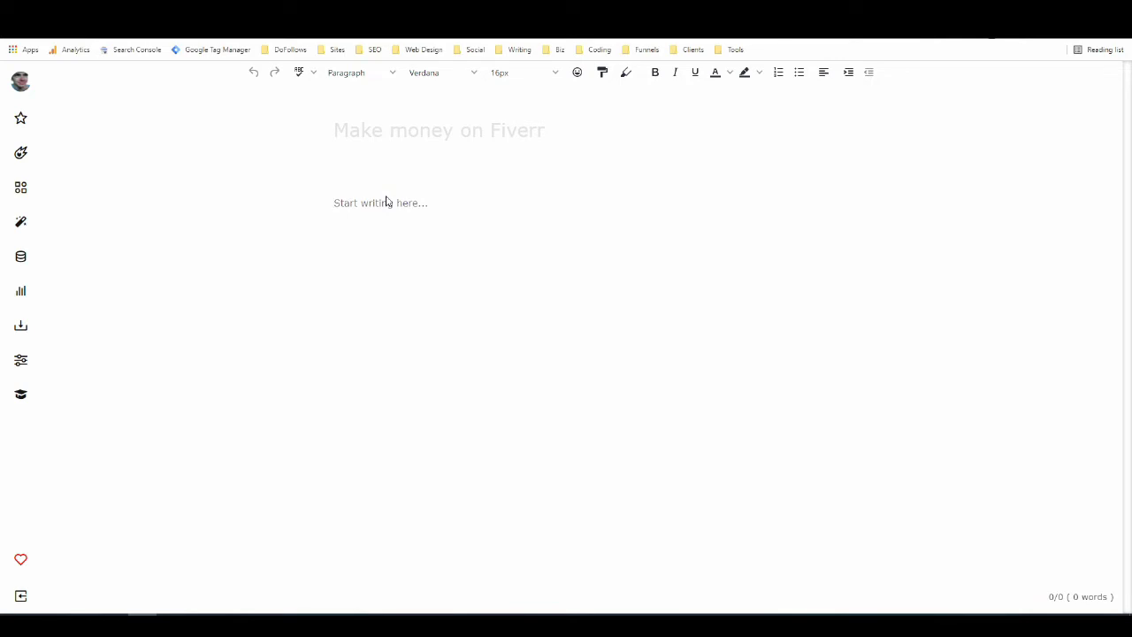
click(387, 202)
click(24, 125)
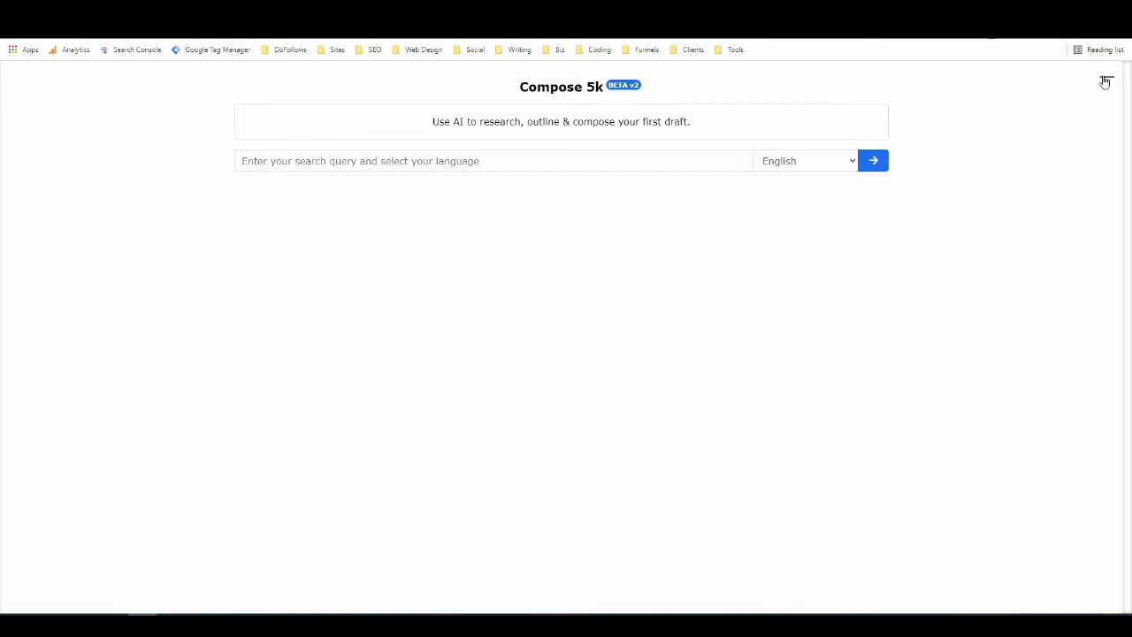
click(1105, 82)
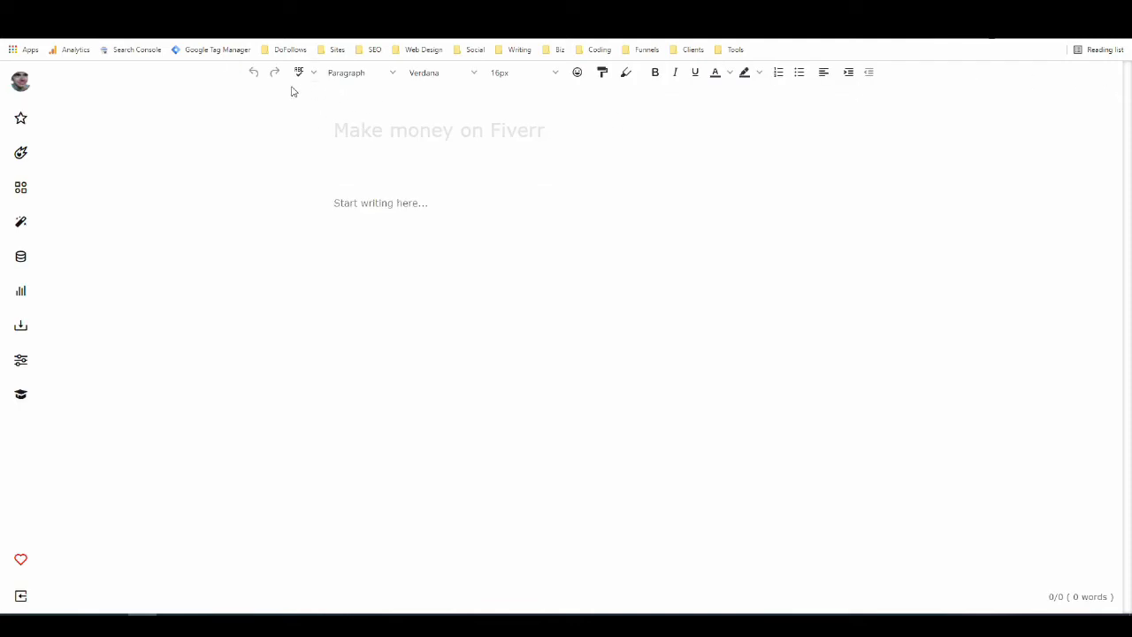
click(22, 154)
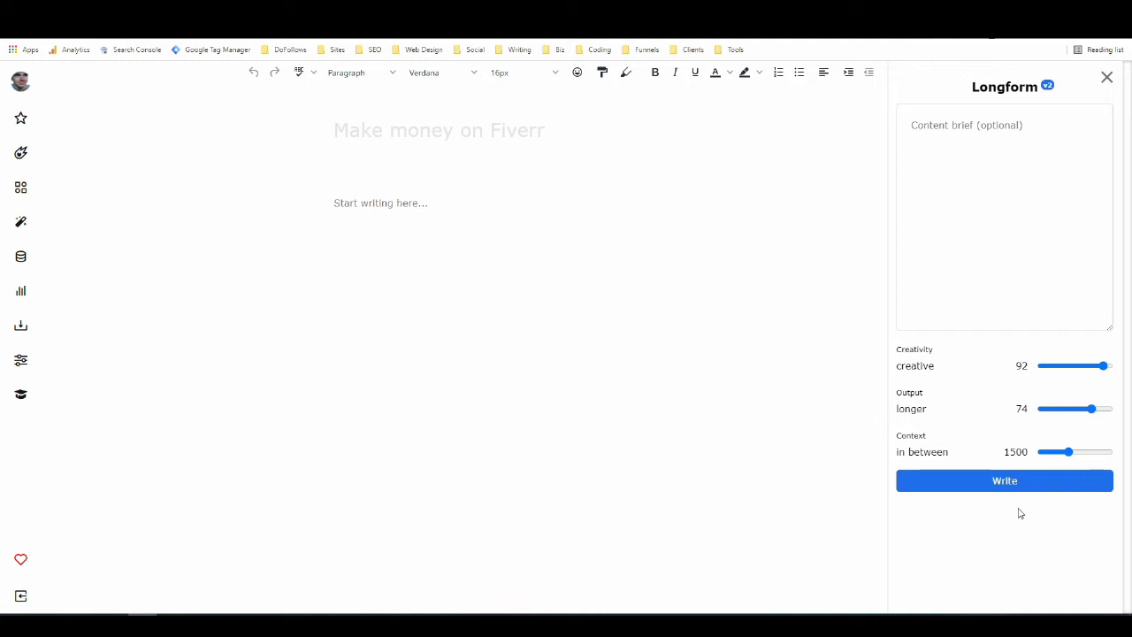
click(1106, 78)
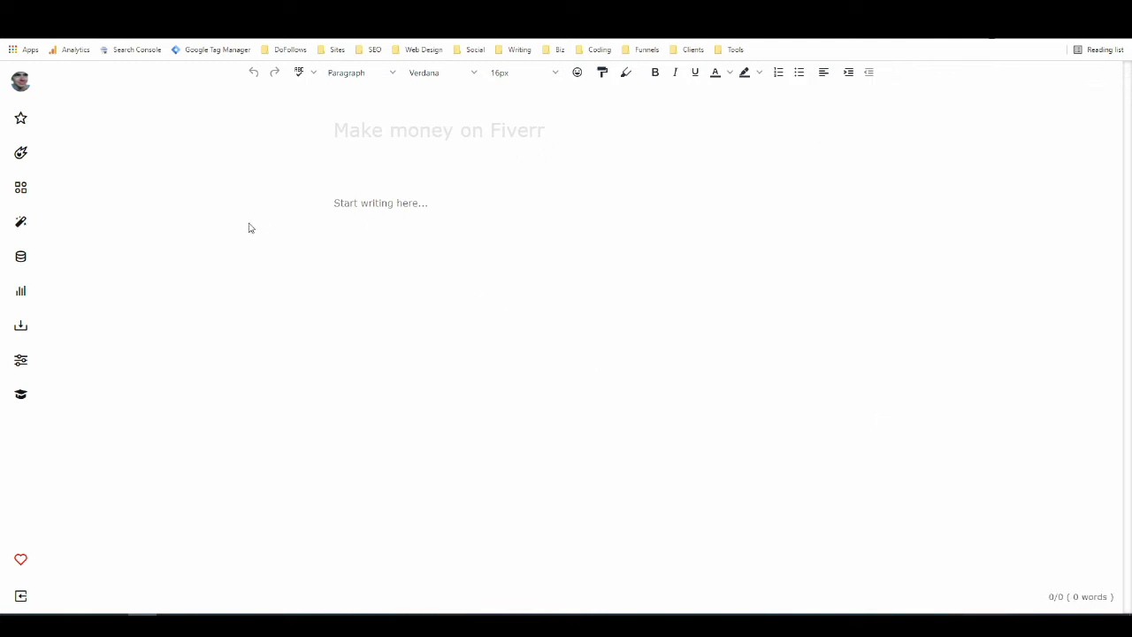
Generate headlines with the Engaging framework for the audience "entrepreneurs", using the copied guide title as the product description
click(27, 204)
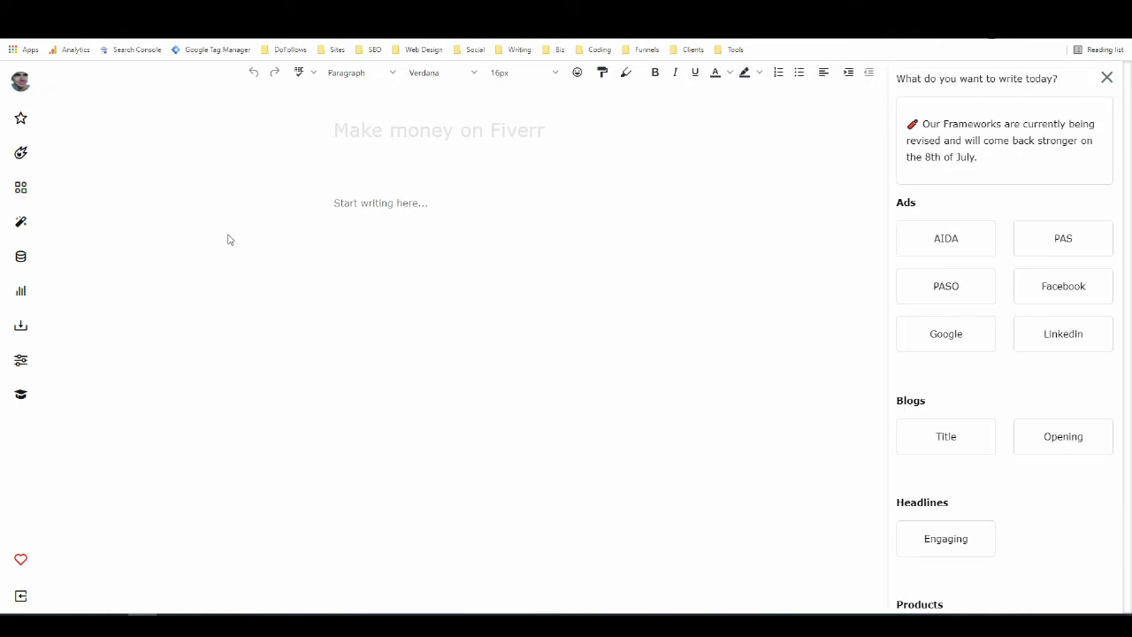
scroll(943, 227, down, 2)
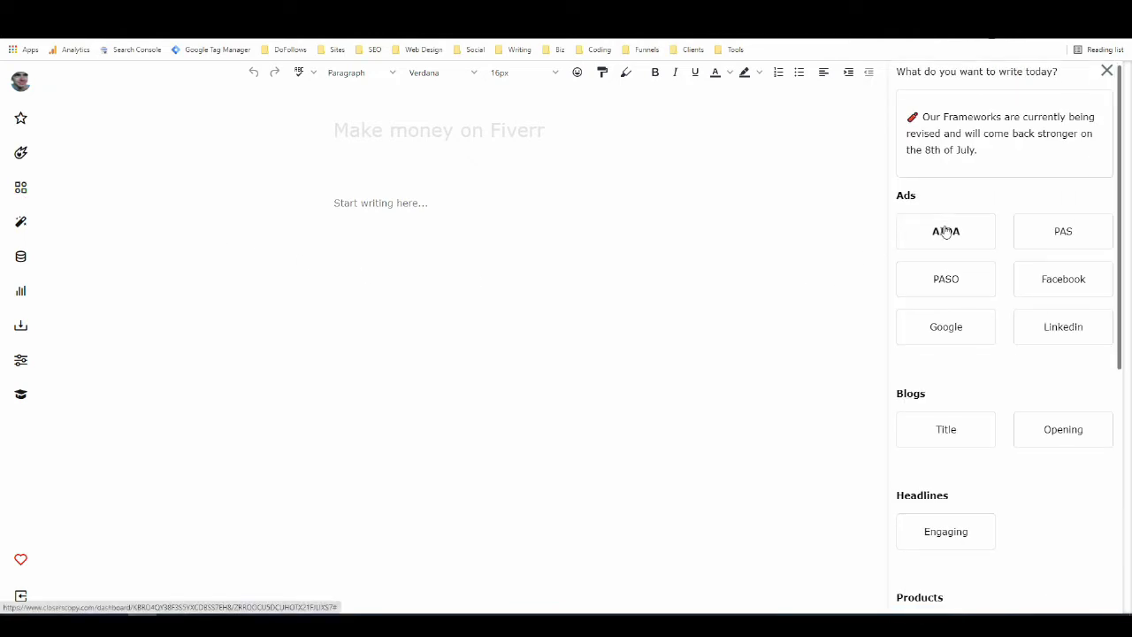
scroll(944, 228, down, 1)
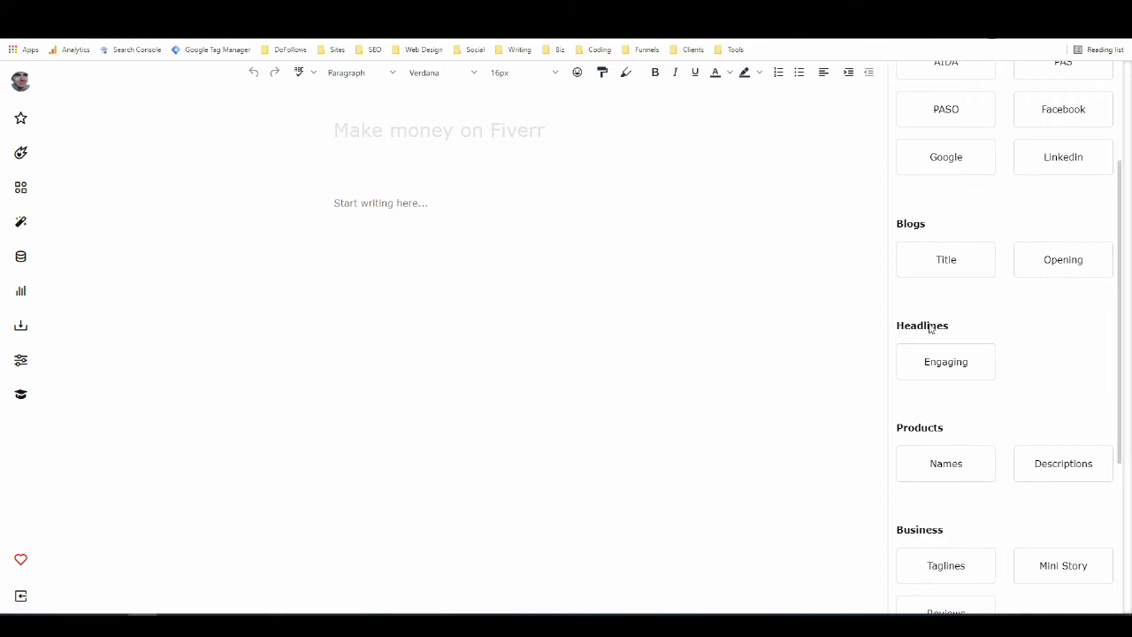
click(966, 363)
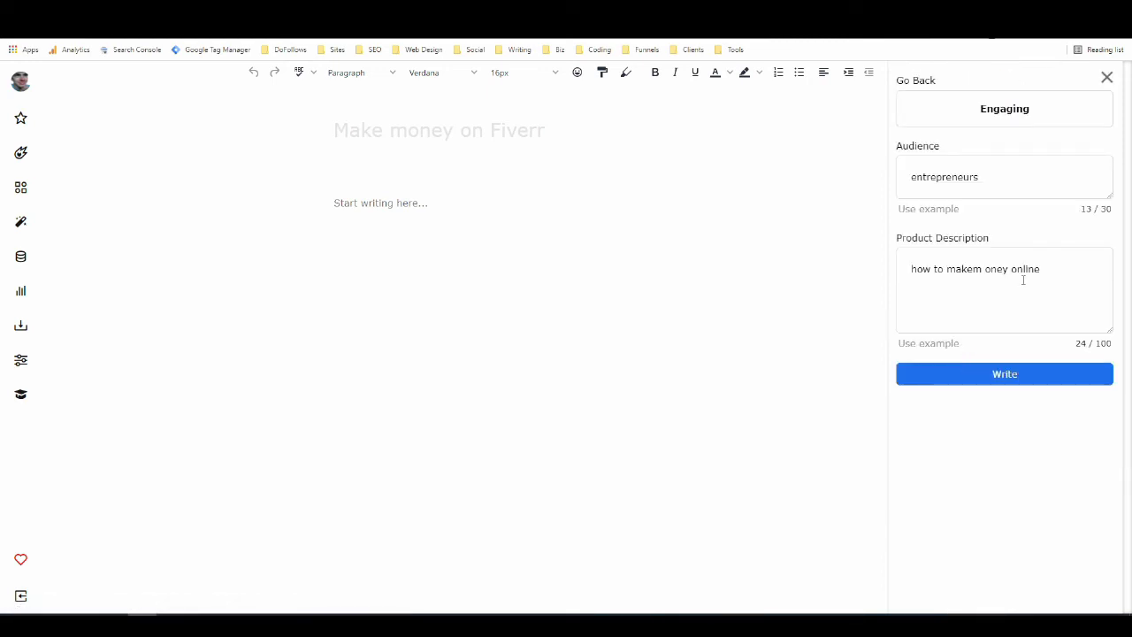
drag(1062, 270, 901, 270)
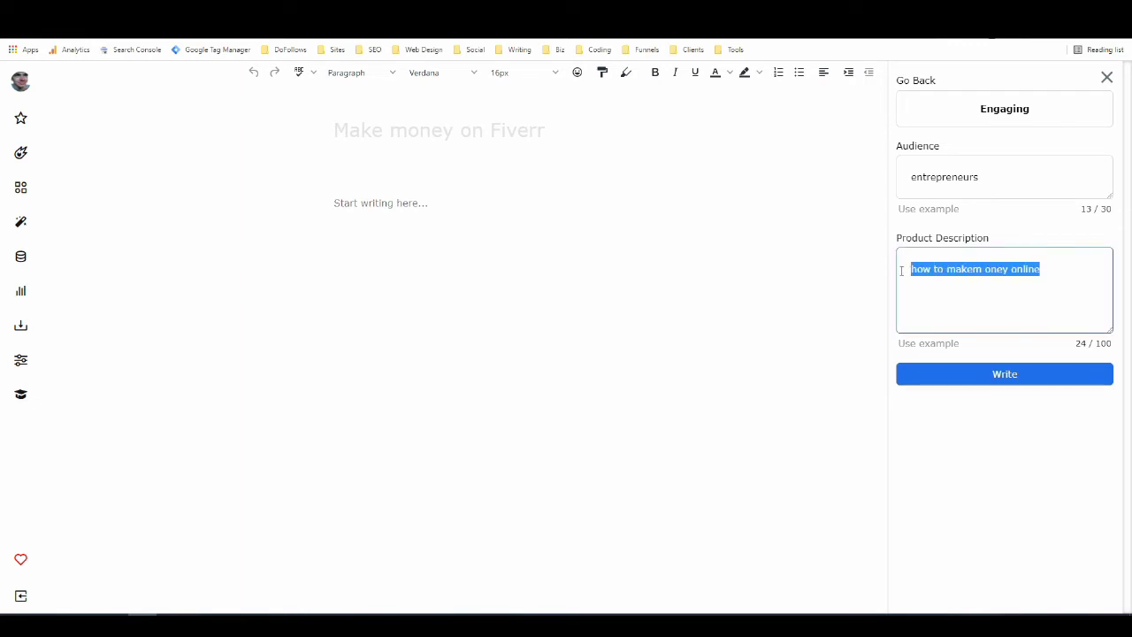
key(ctrl+v)
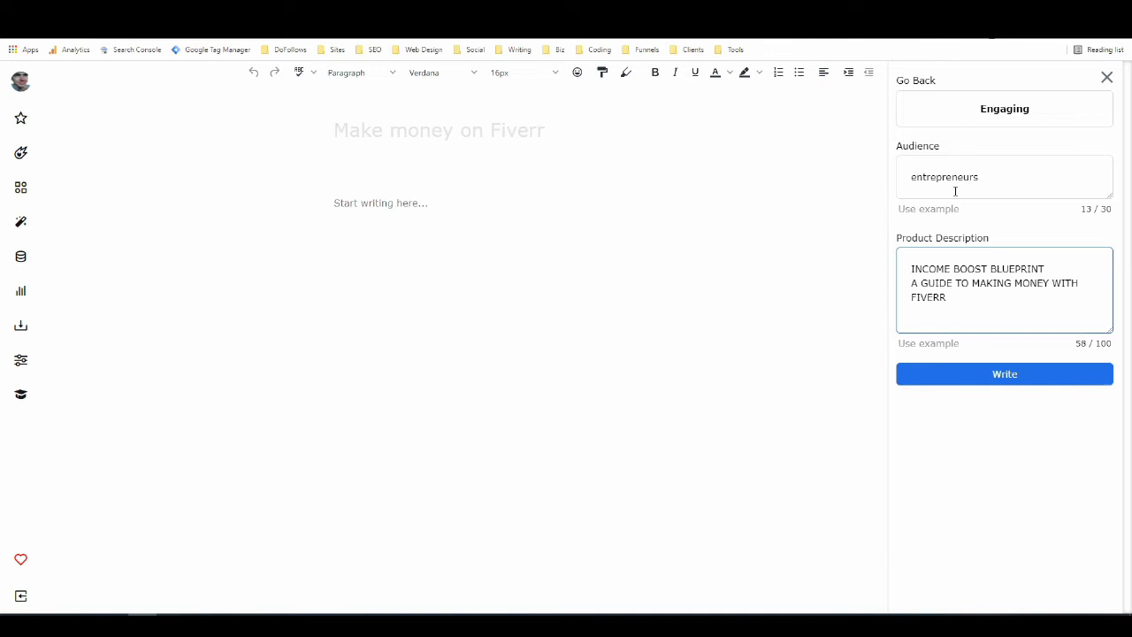
click(1002, 378)
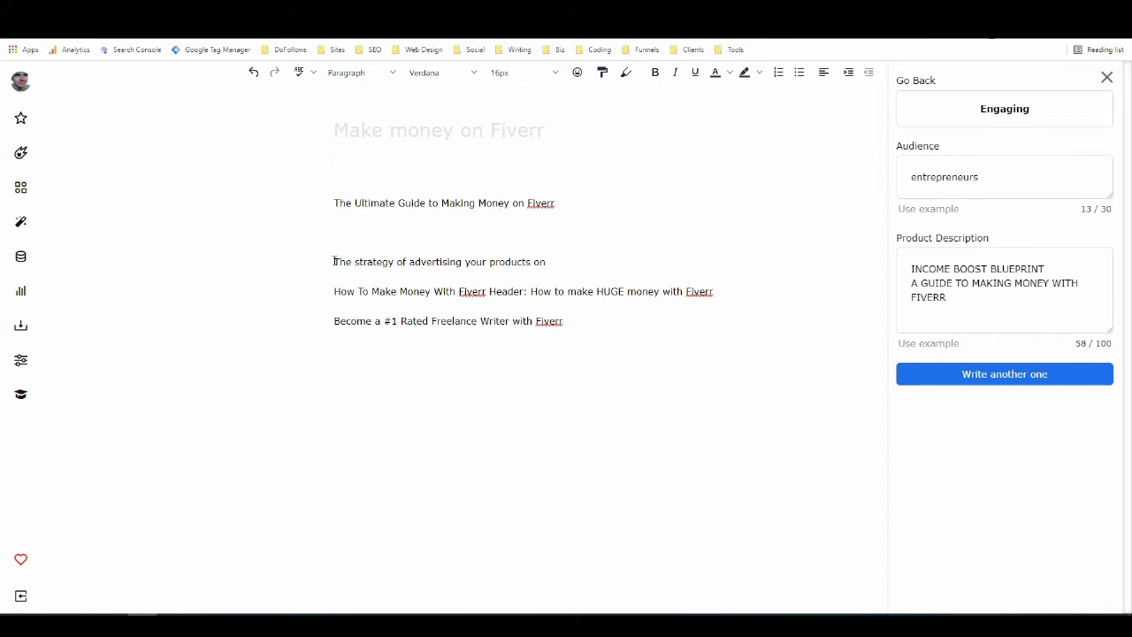
Delete the generated headlines except "The Ultimate Guide to Making Money on Fiverr"
drag(334, 262, 545, 263)
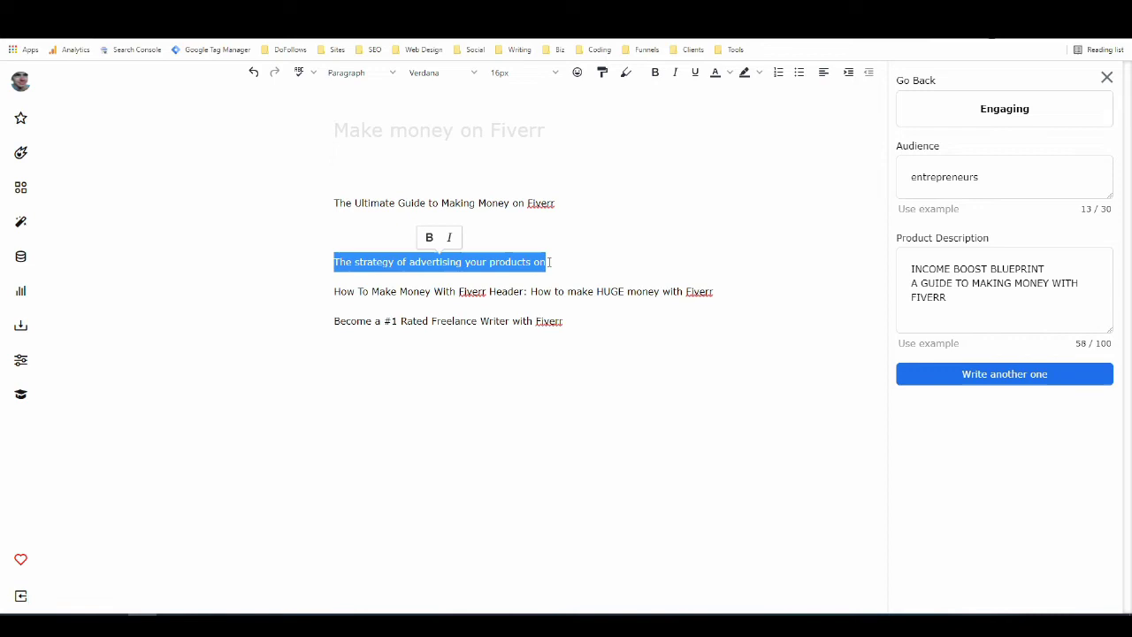
key(BackSpace)
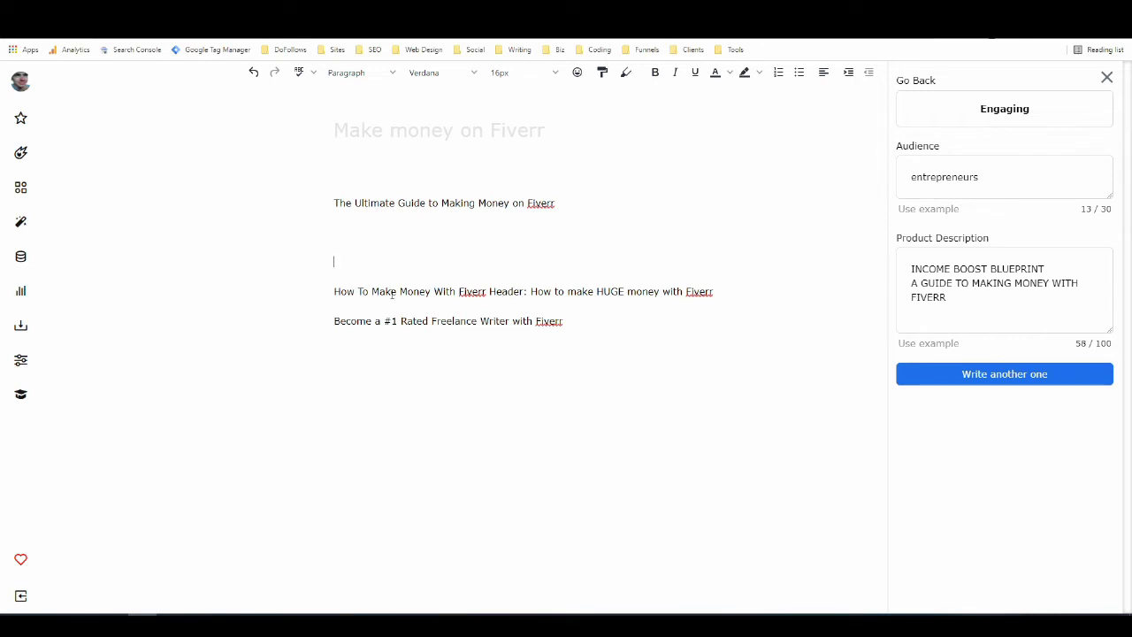
drag(333, 291, 719, 290)
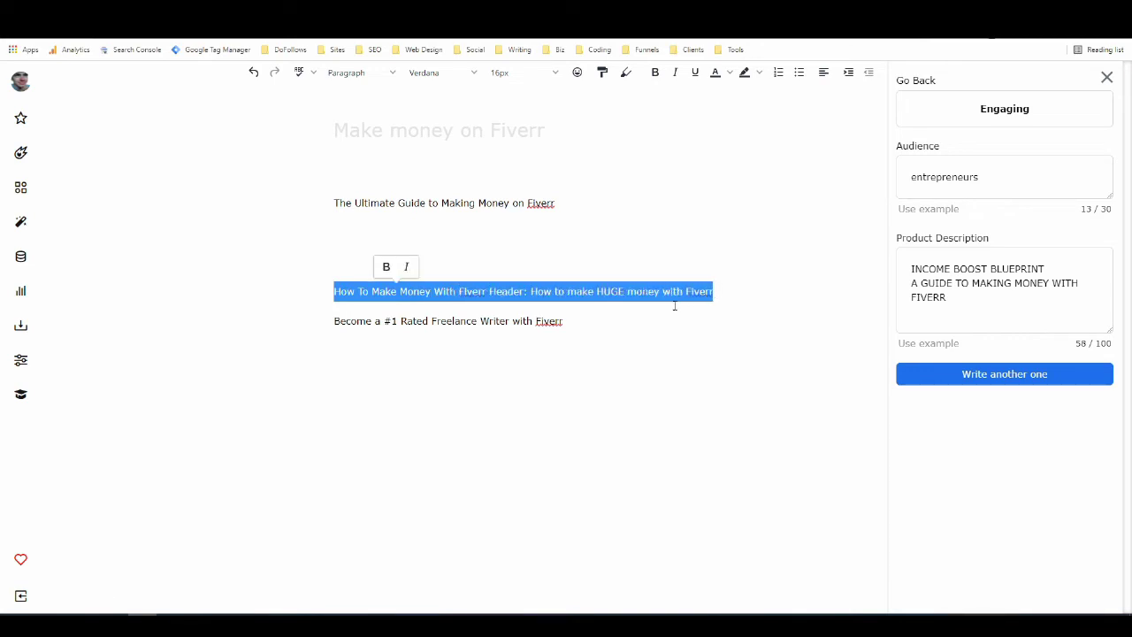
key(BackSpace)
key(BackSpace)
key(BackSpace)
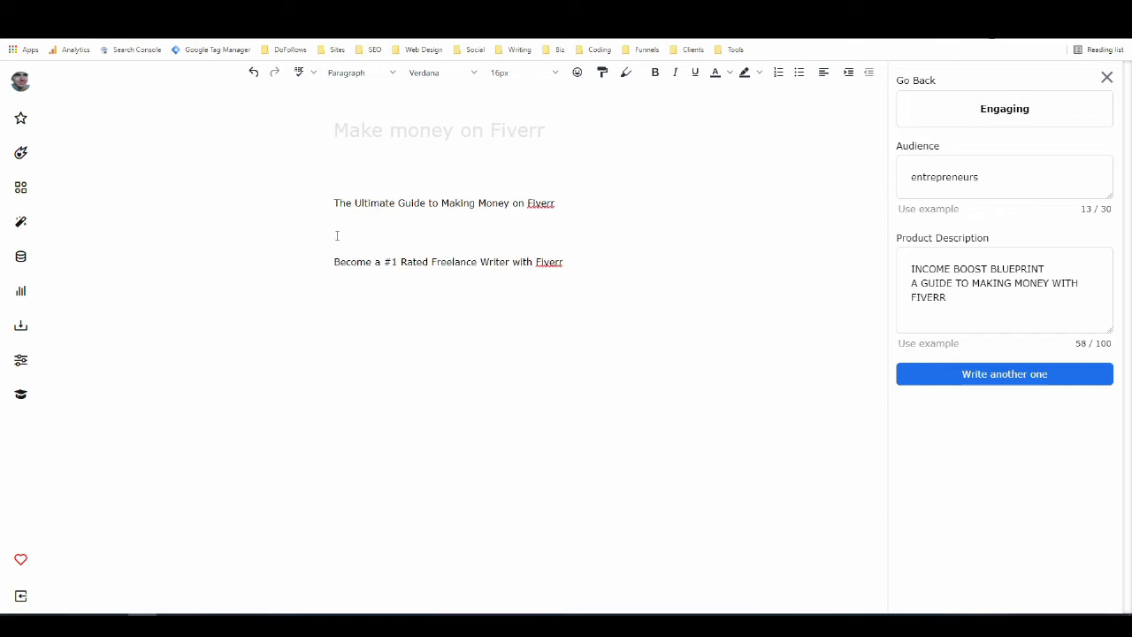
drag(337, 235, 602, 291)
key(BackSpace)
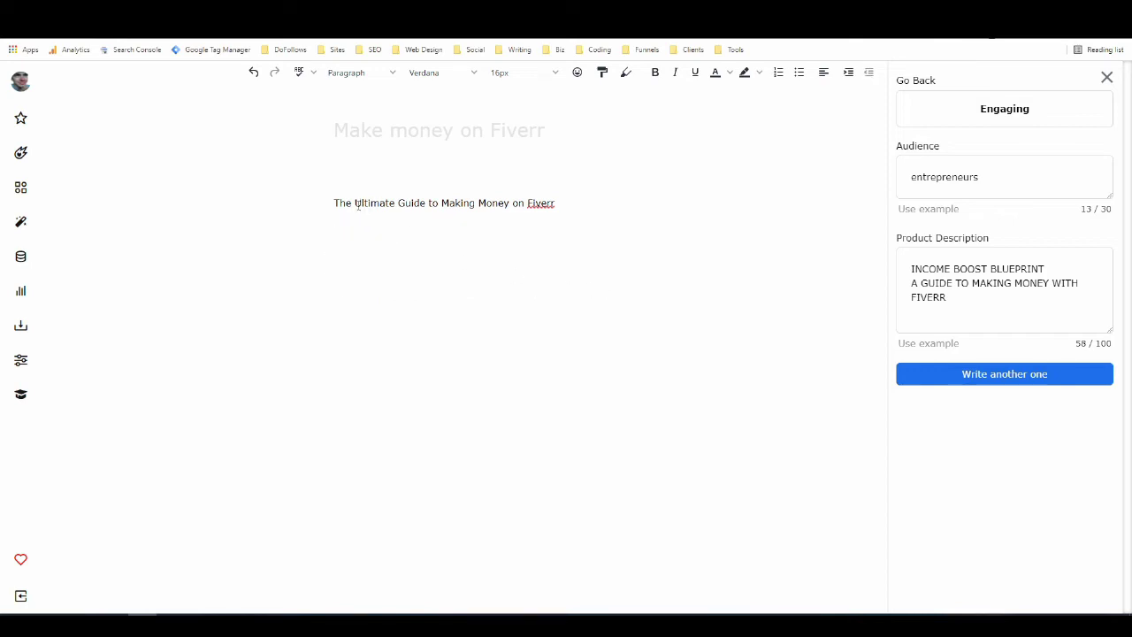
Format the remaining headline as Header 1, start a new paragraph below it and close the Engaging framework
triple_click(350, 203)
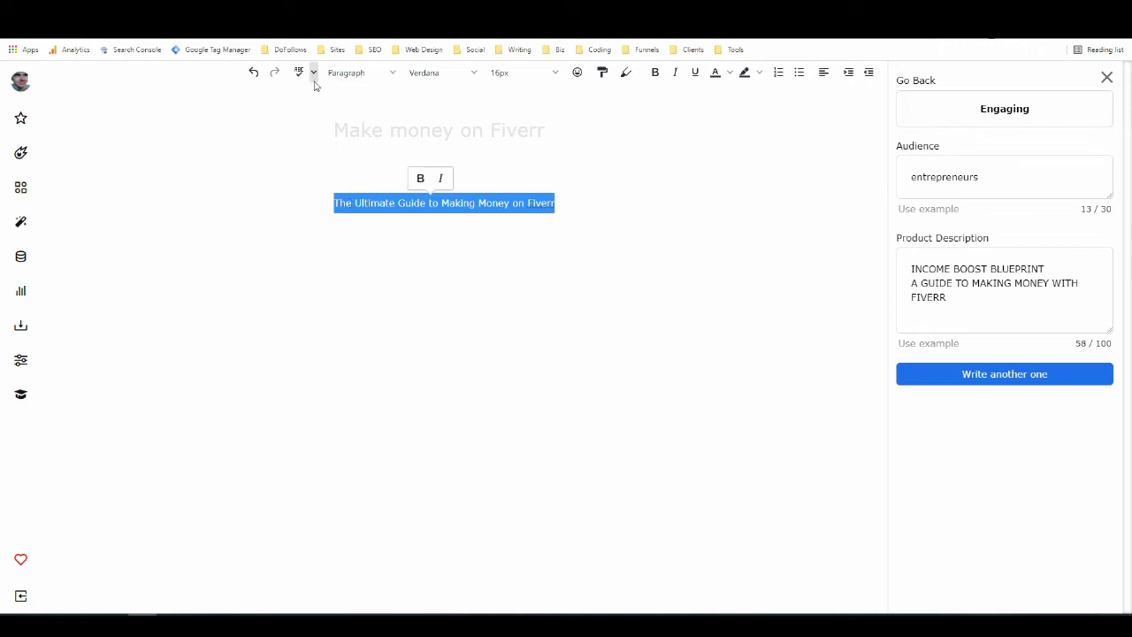
click(391, 81)
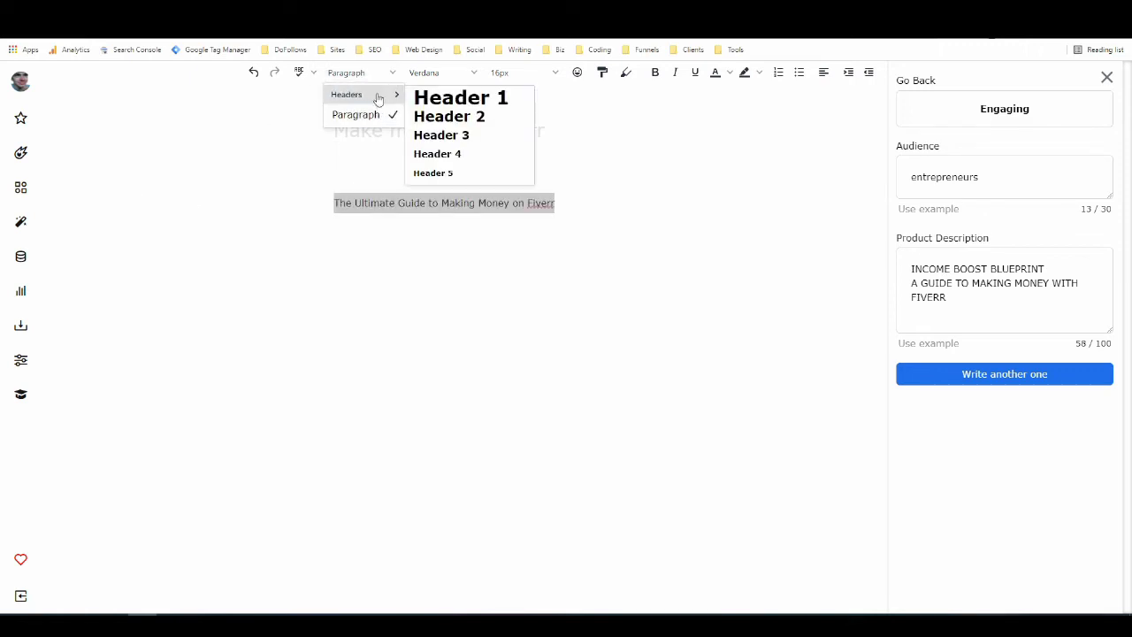
click(518, 104)
click(442, 227)
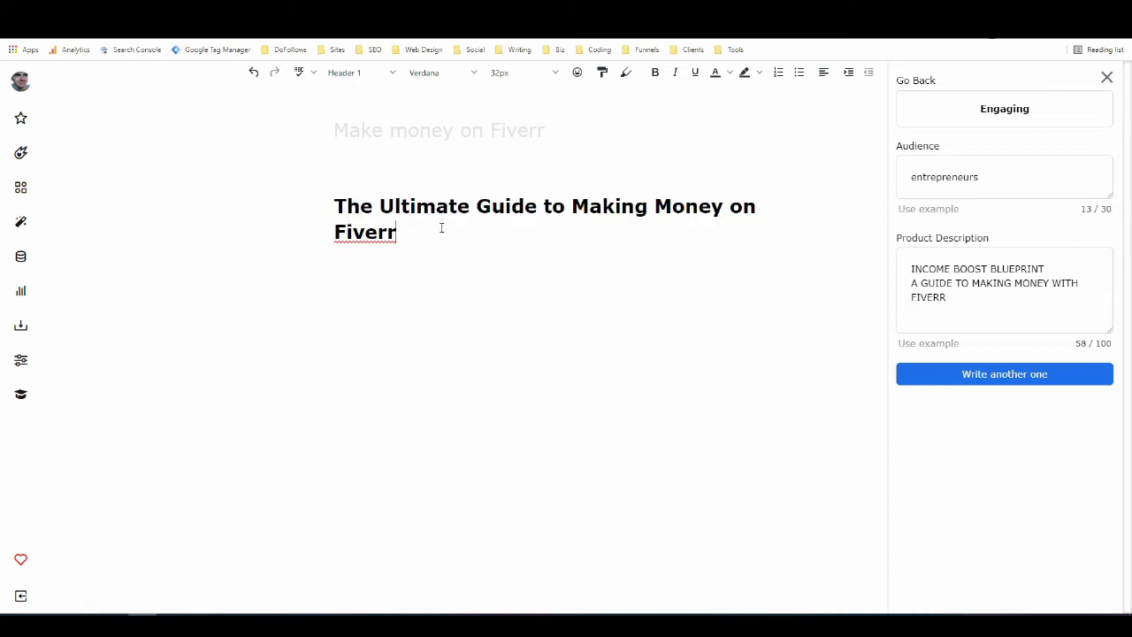
key(Return)
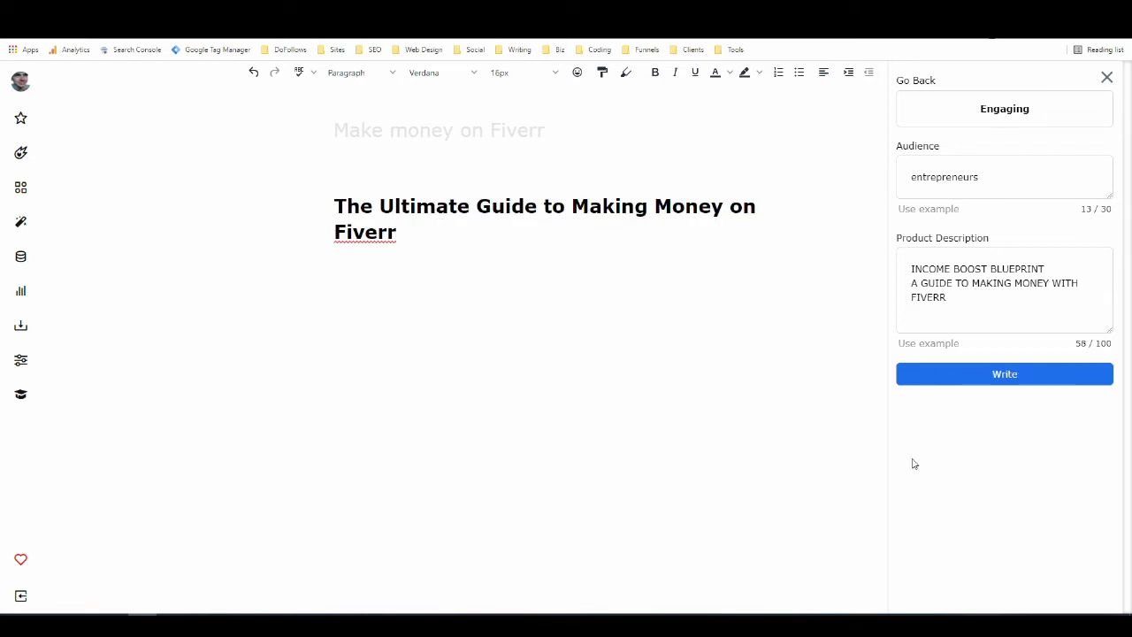
click(1106, 80)
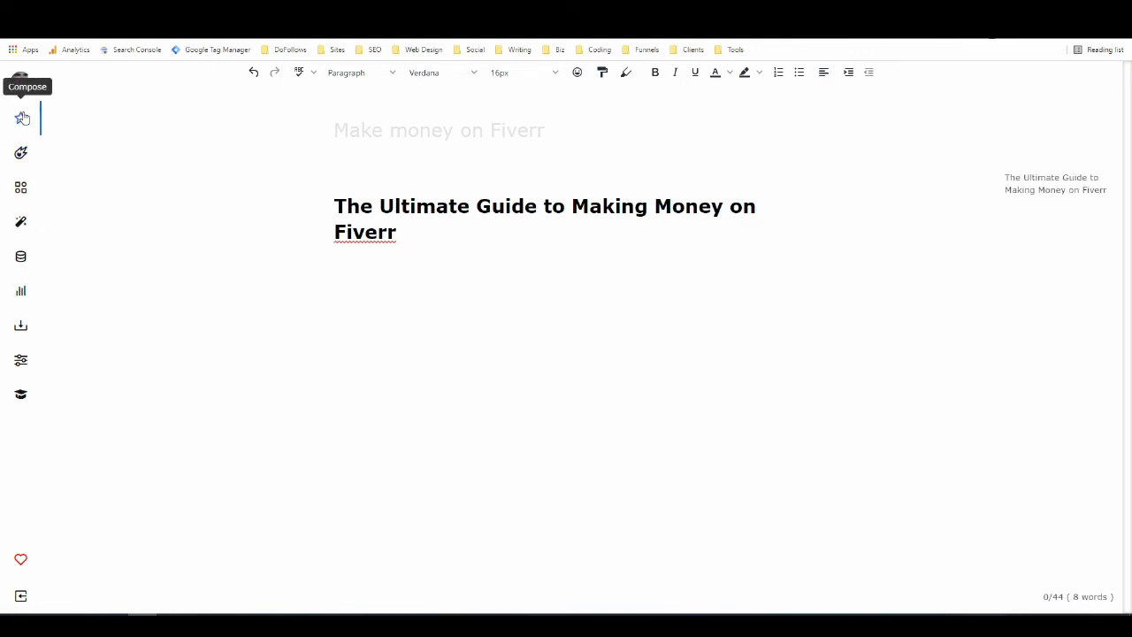
Copy the PDF's opening paragraph about microjobs into the Longform content brief
click(21, 154)
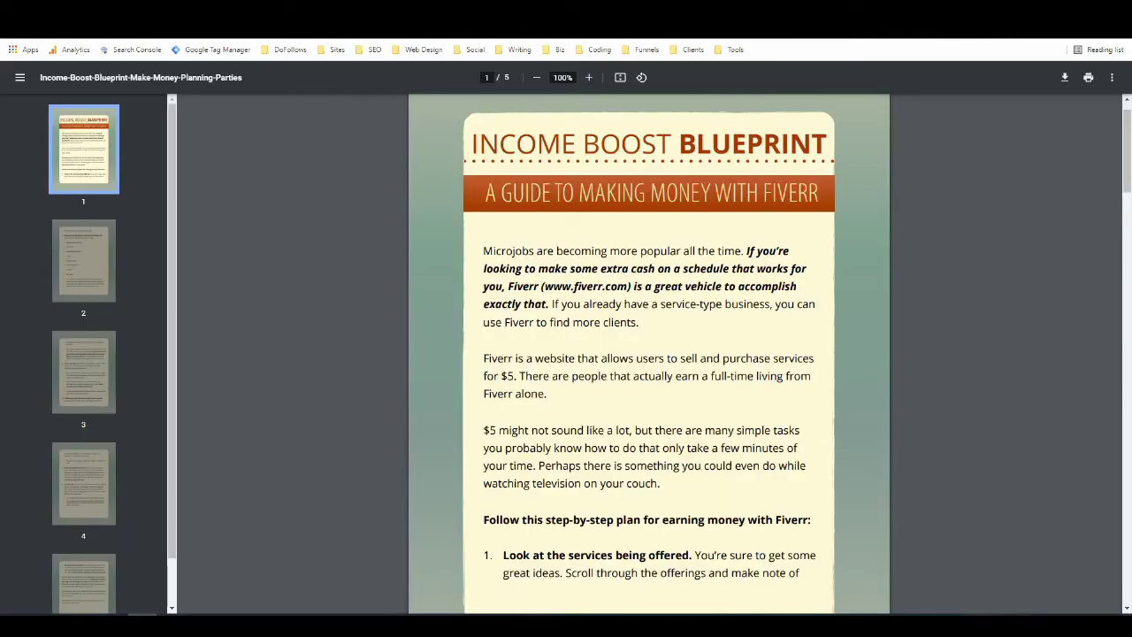
drag(484, 250, 670, 341)
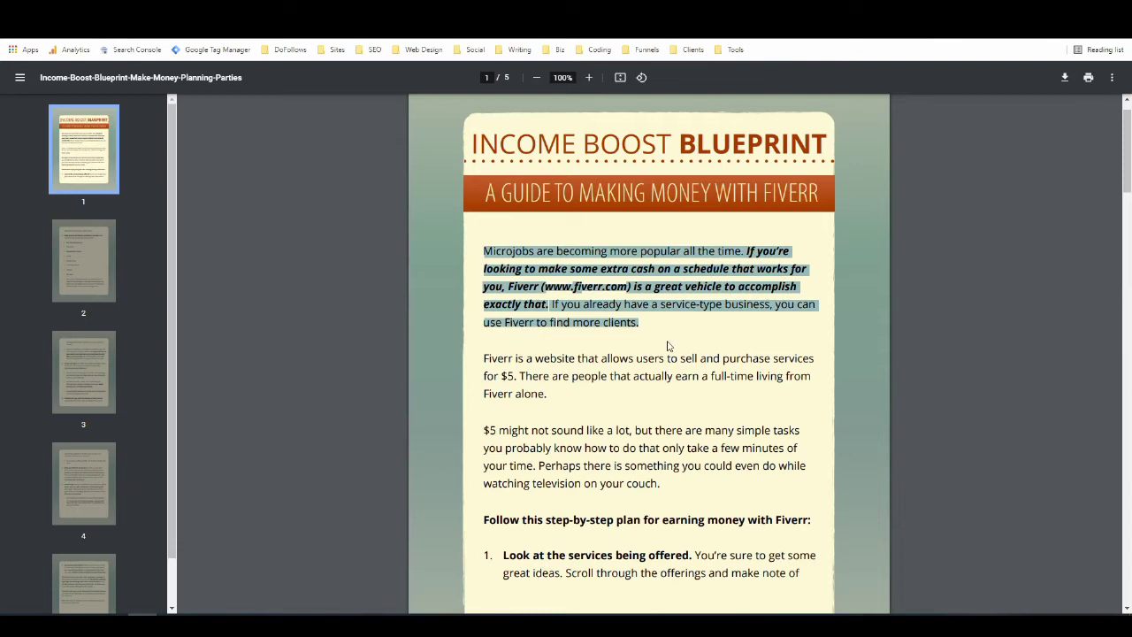
click(467, 276)
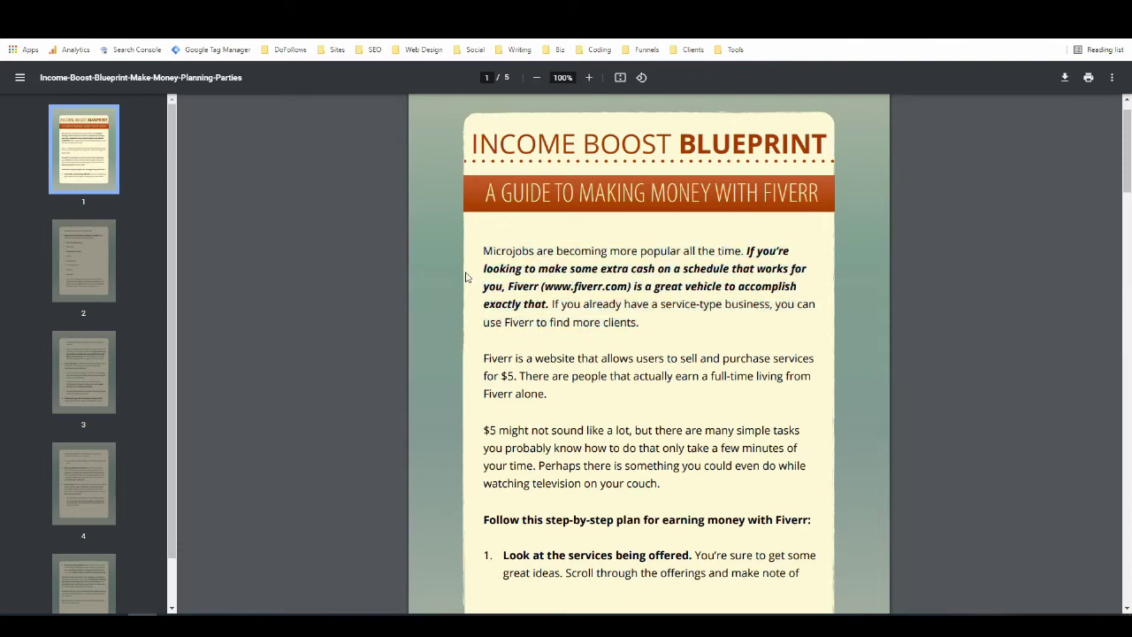
key(ctrl+Tab)
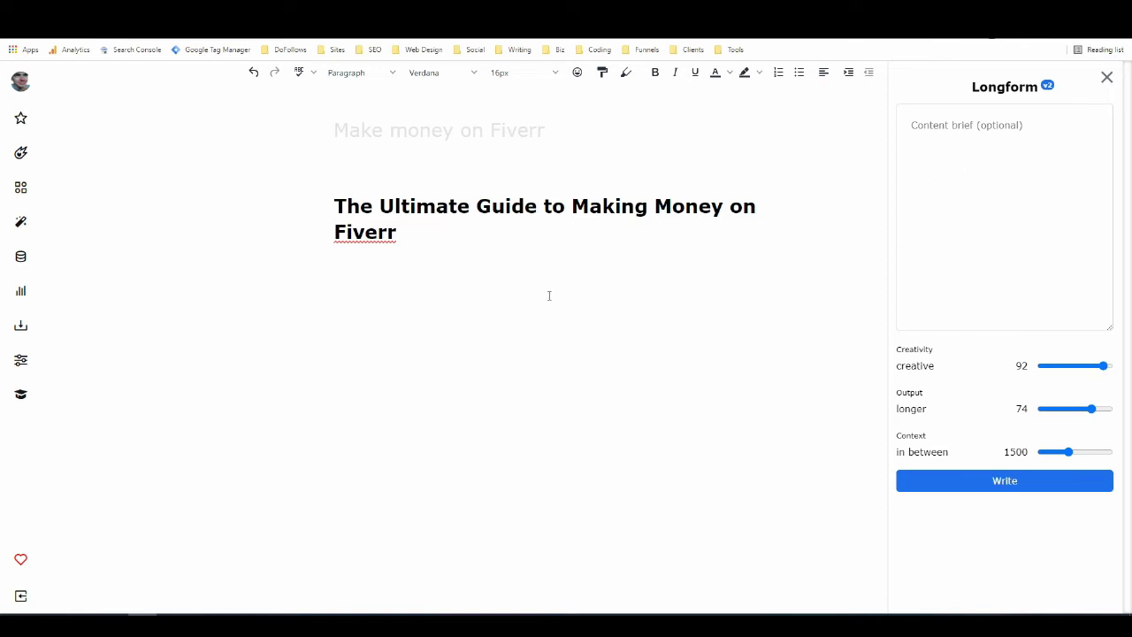
click(943, 131)
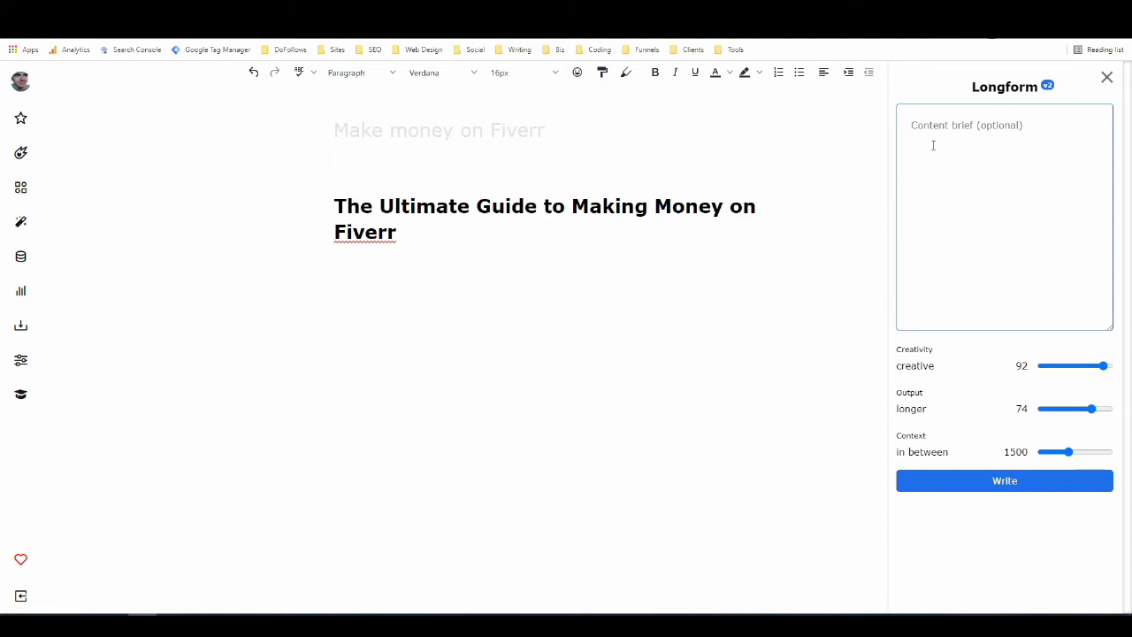
text(Microjobs are becoming more popular all the time. If you're looking to make some extra cash on a schedule that works for you, Fiverr (www.fiverr.com) is a great vehicle to accomplish exactly that. If you already have a service-type business, you can use Fiverr to find more clients.)
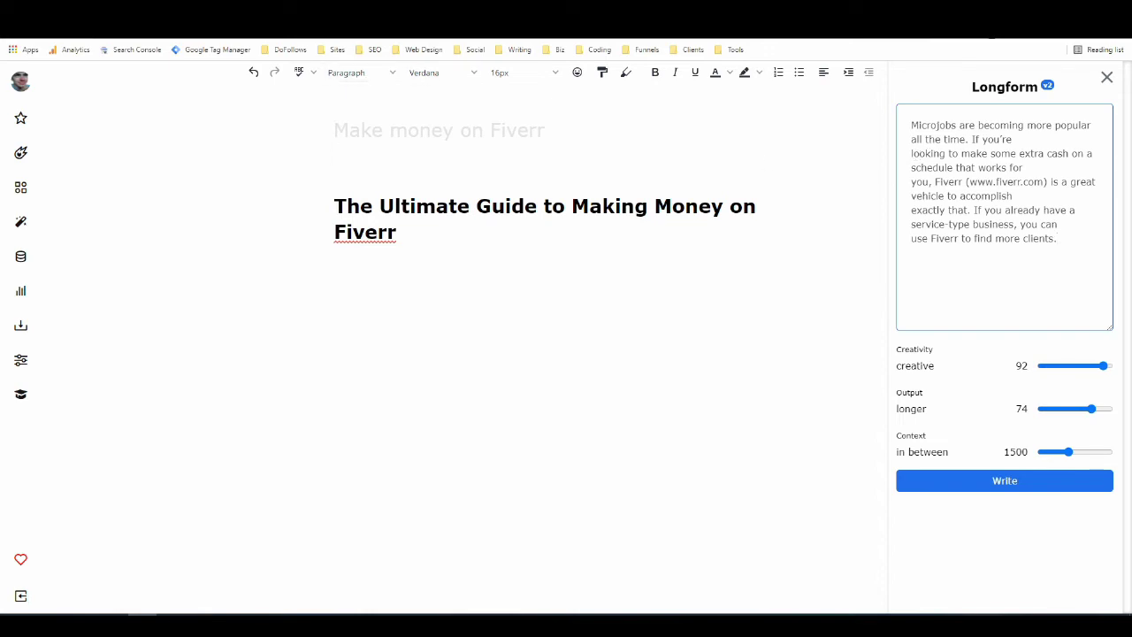
Generate a Longform introduction from the content brief in the empty paragraph below the heading
click(361, 18)
key(ctrl+Tab)
click(1102, 367)
click(441, 298)
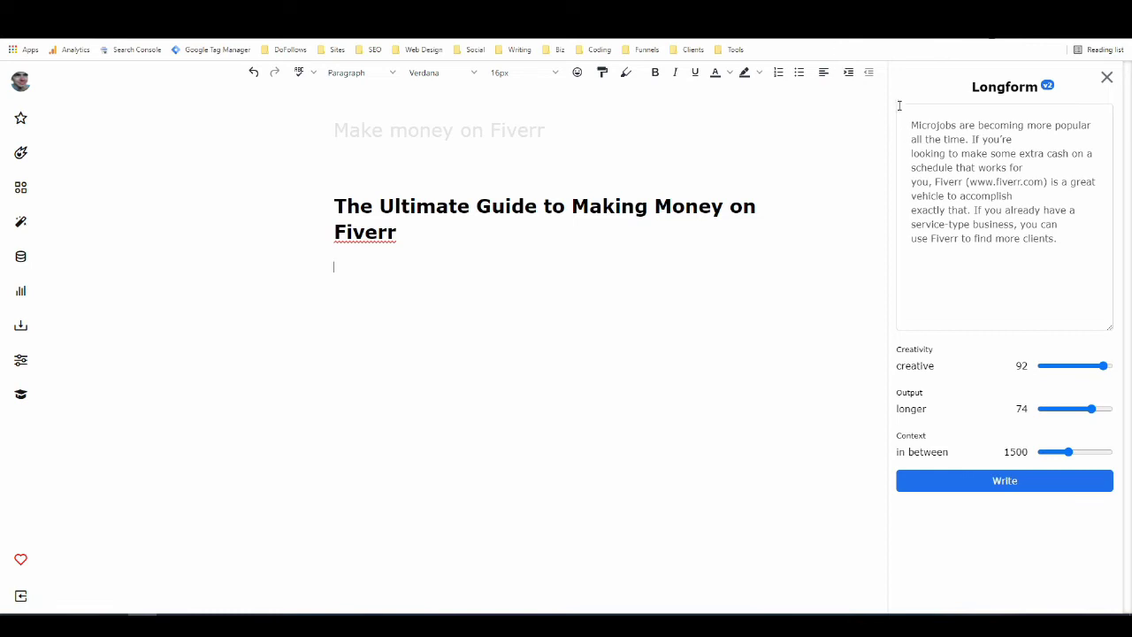
click(1000, 483)
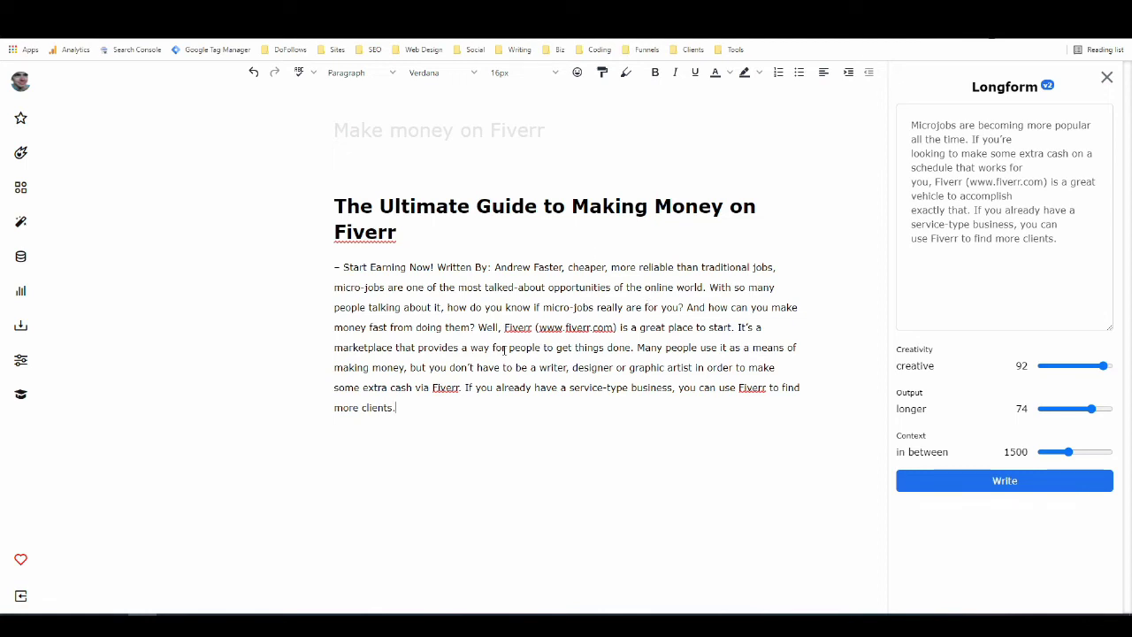
Remove the leading dash and the "Written By" byline from the introduction, and begin its second sentence with "Cheaper"
drag(344, 267, 333, 267)
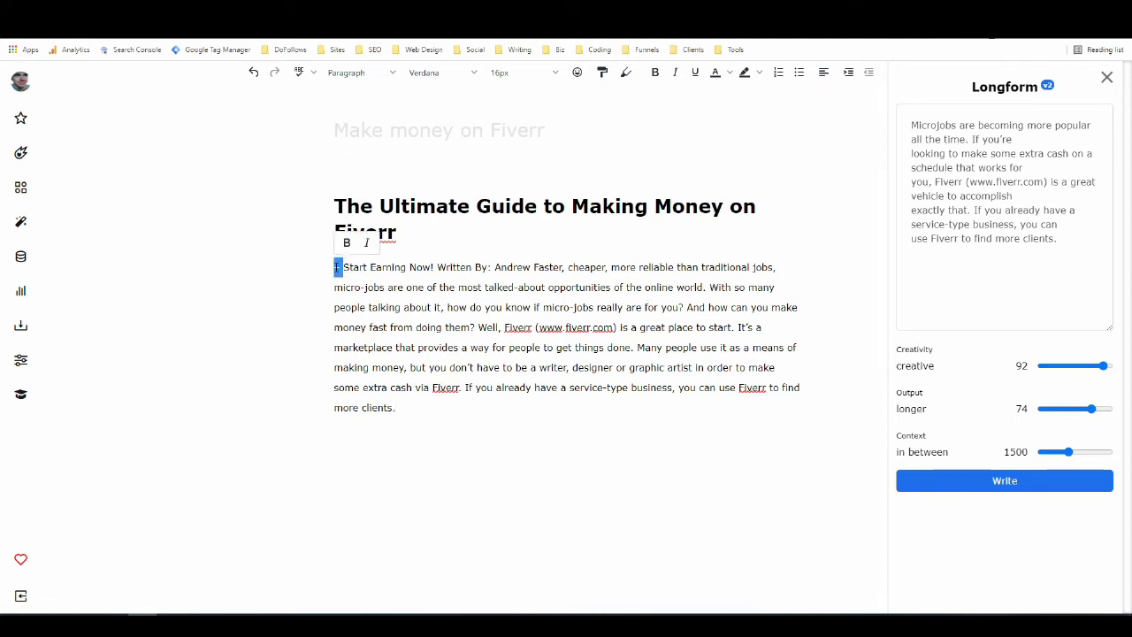
key(BackSpace)
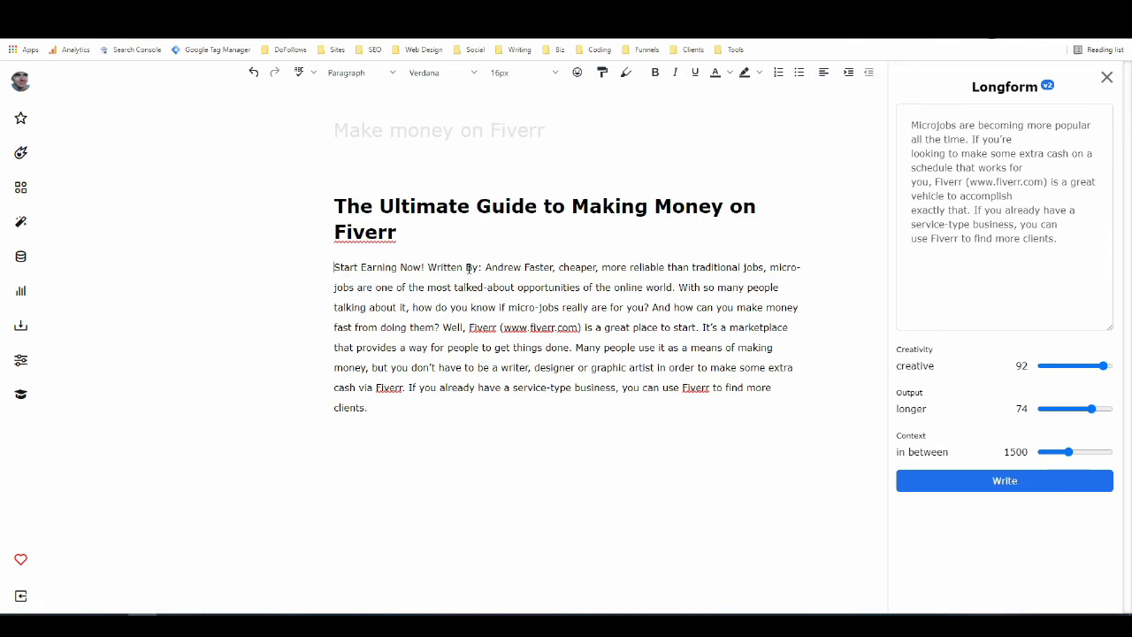
drag(430, 269, 565, 267)
key(BackSpace)
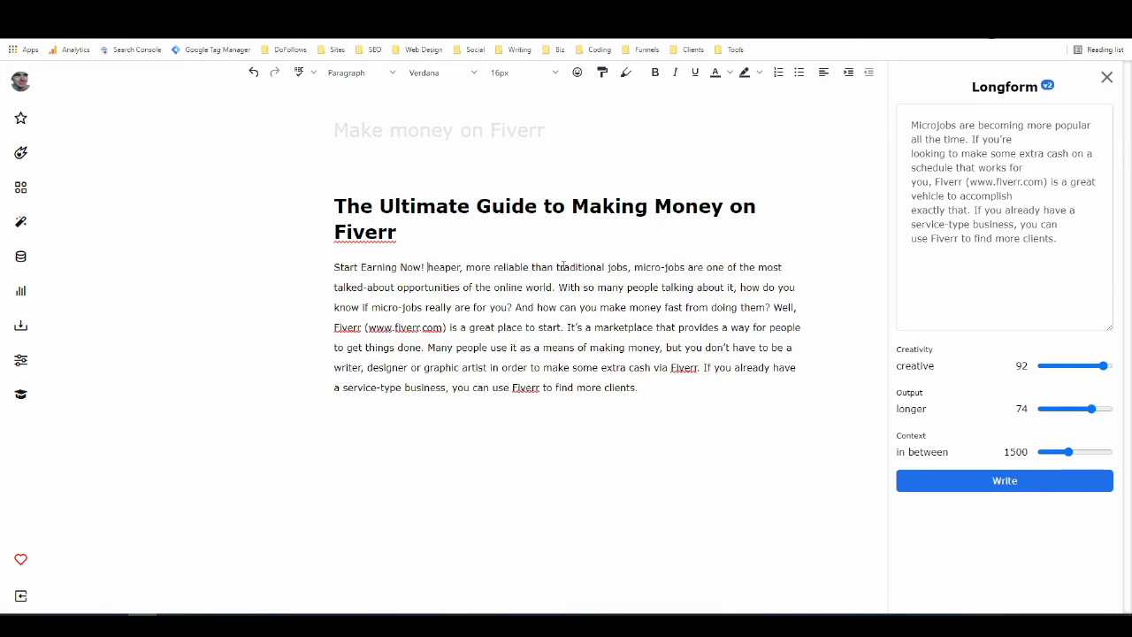
text(C)
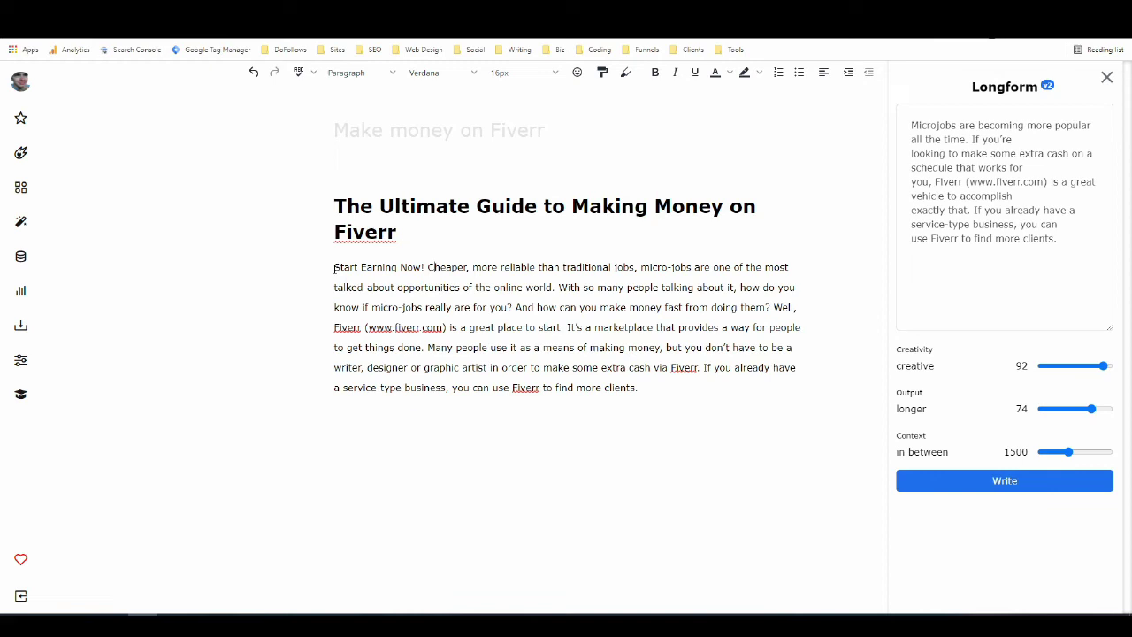
Rephrase the introduction's opening through "the online world" with AI, and delete the original wording and the empty line left behind
drag(334, 269, 556, 284)
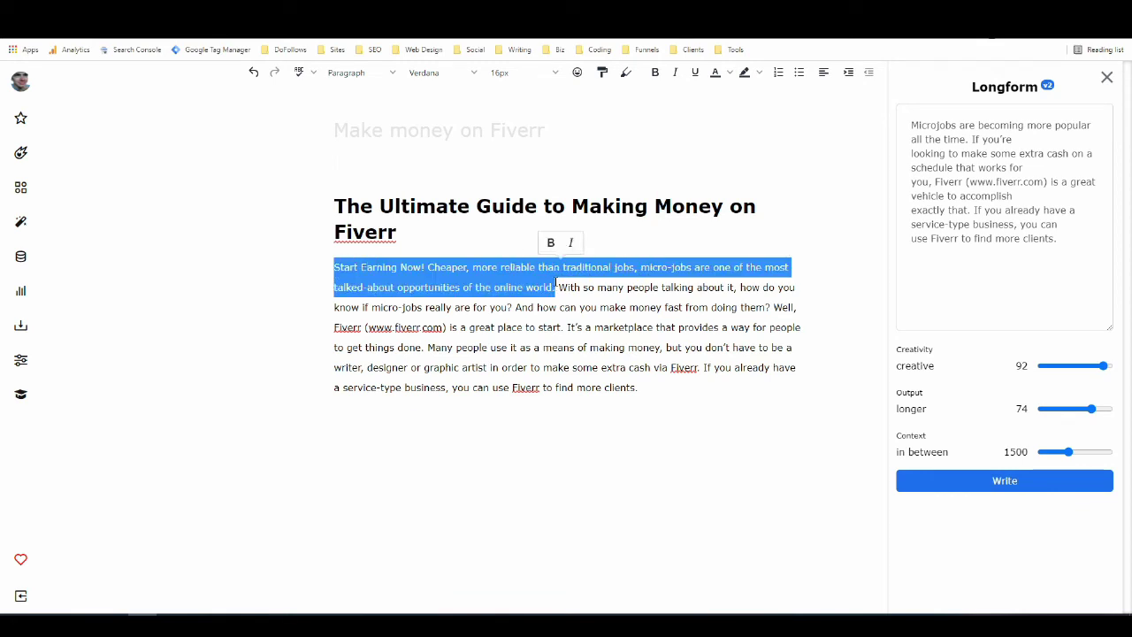
right_click(513, 268)
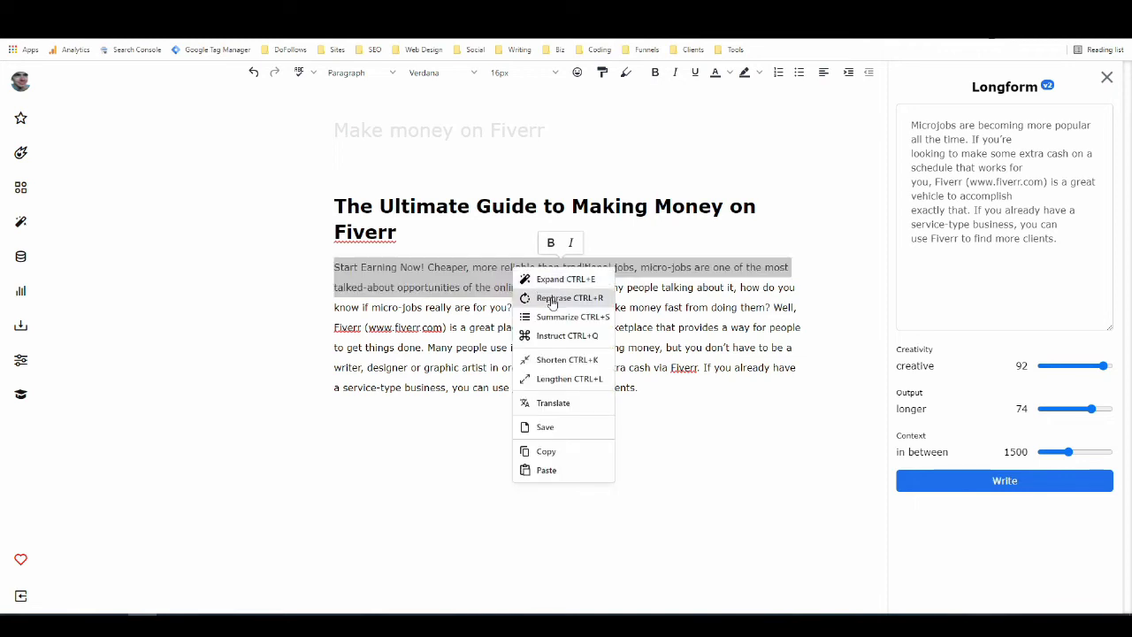
click(546, 297)
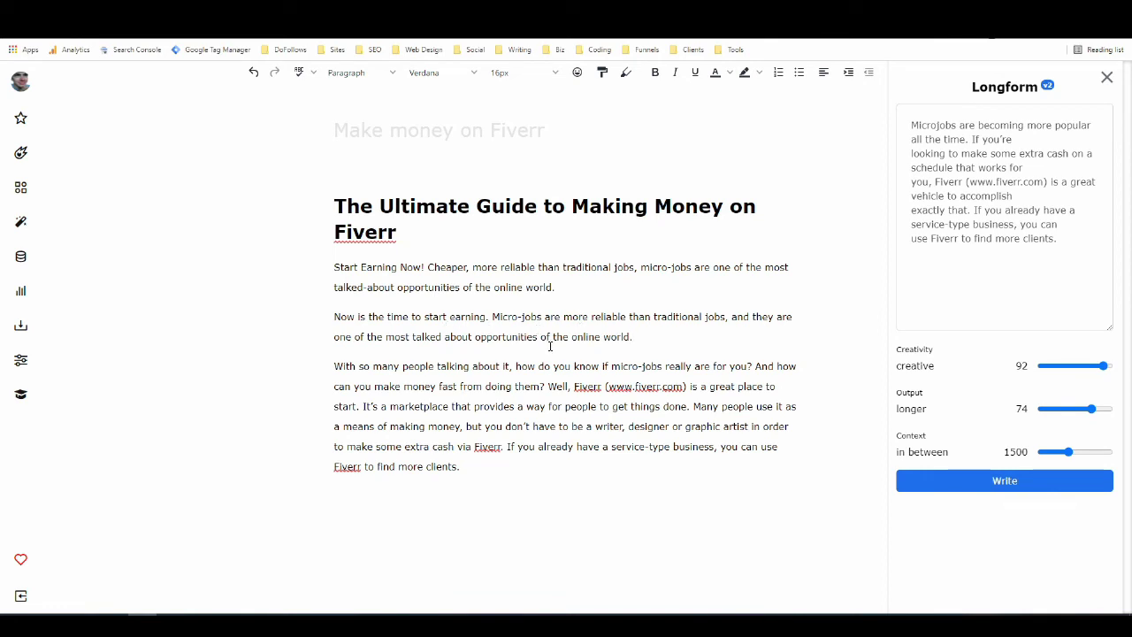
triple_click(333, 267)
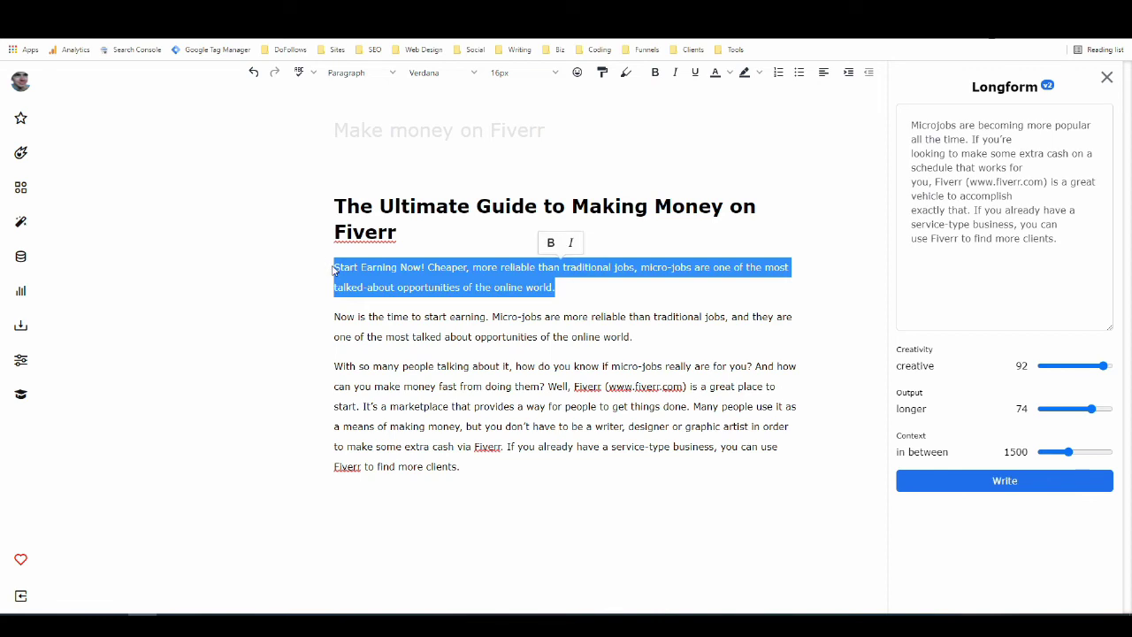
key(BackSpace)
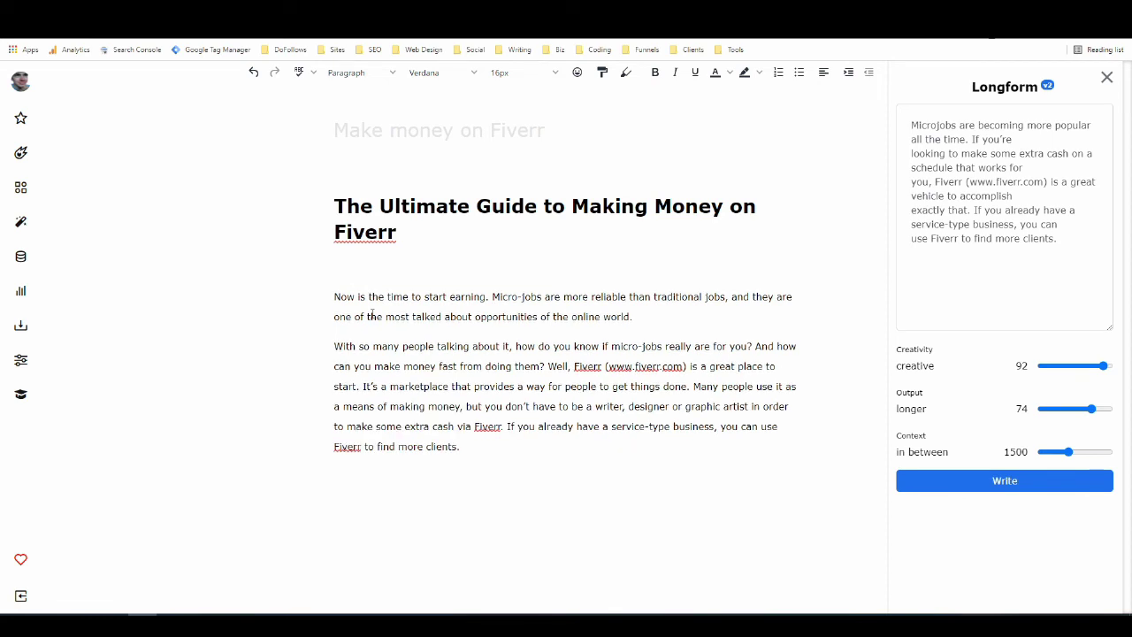
key(BackSpace)
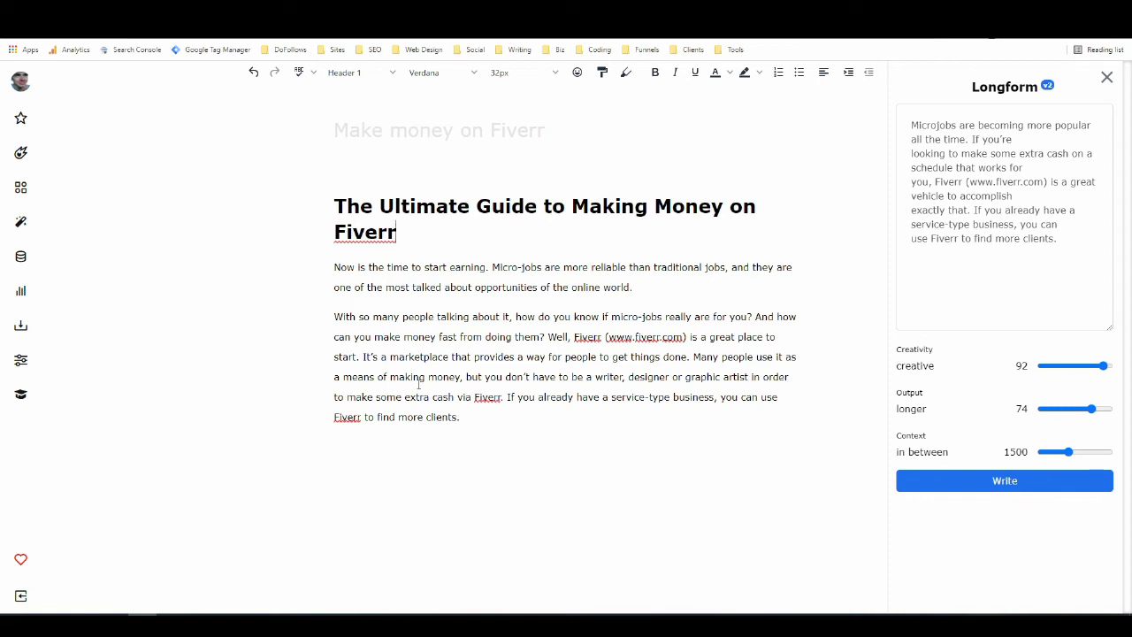
Clear the Longform content brief and generate a continuation after the paragraph ending in "find more clients"
click(514, 429)
drag(1066, 242, 913, 125)
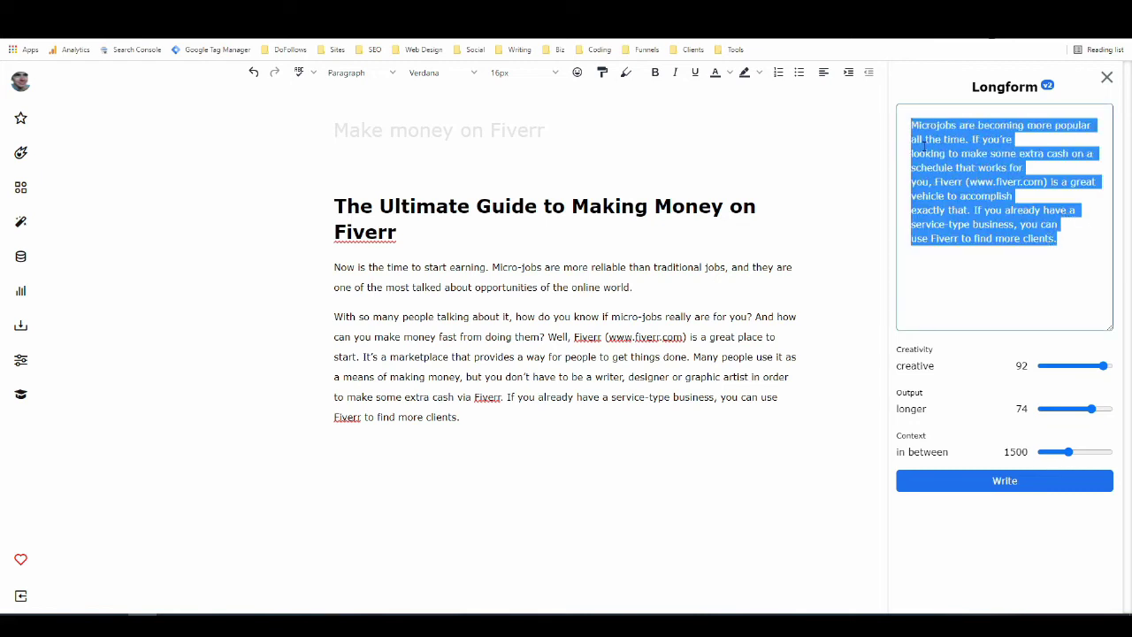
key(BackSpace)
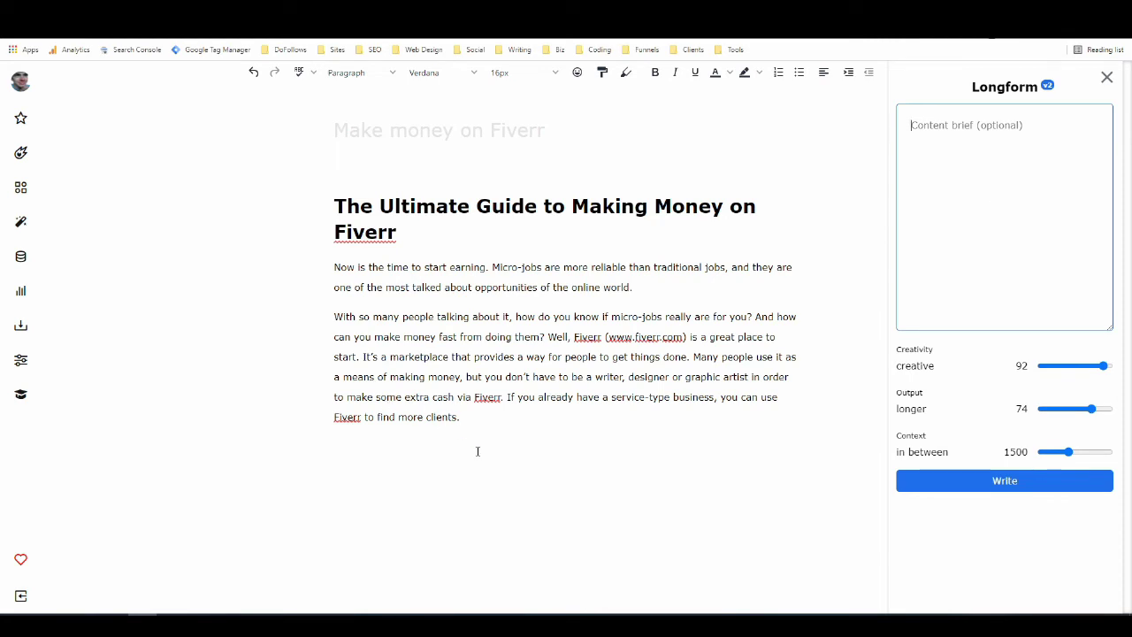
click(416, 453)
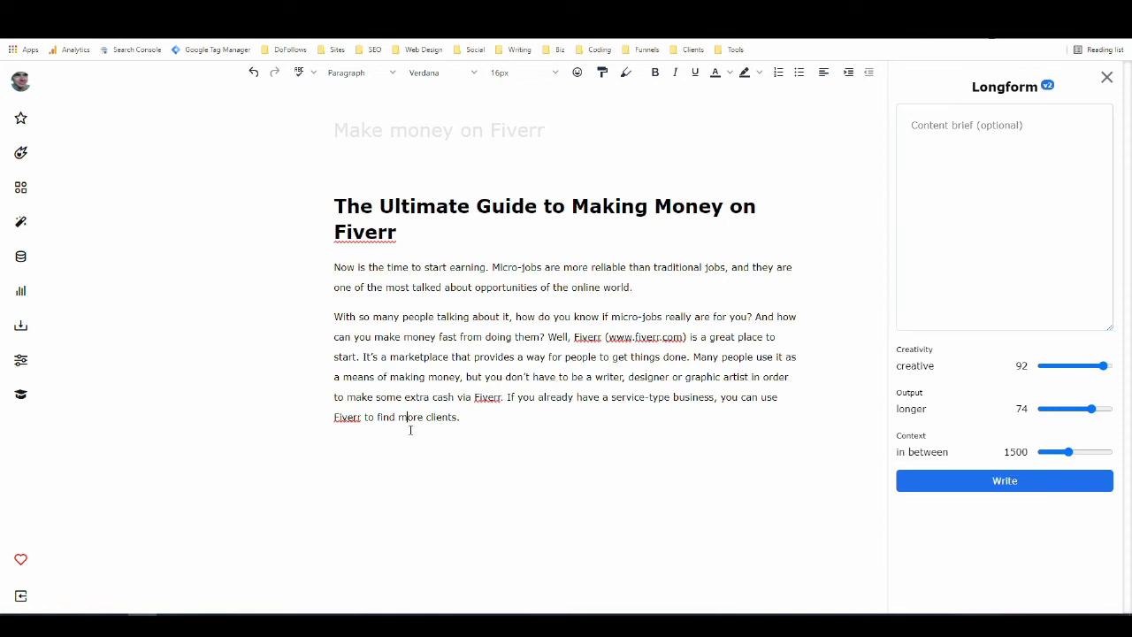
click(1018, 480)
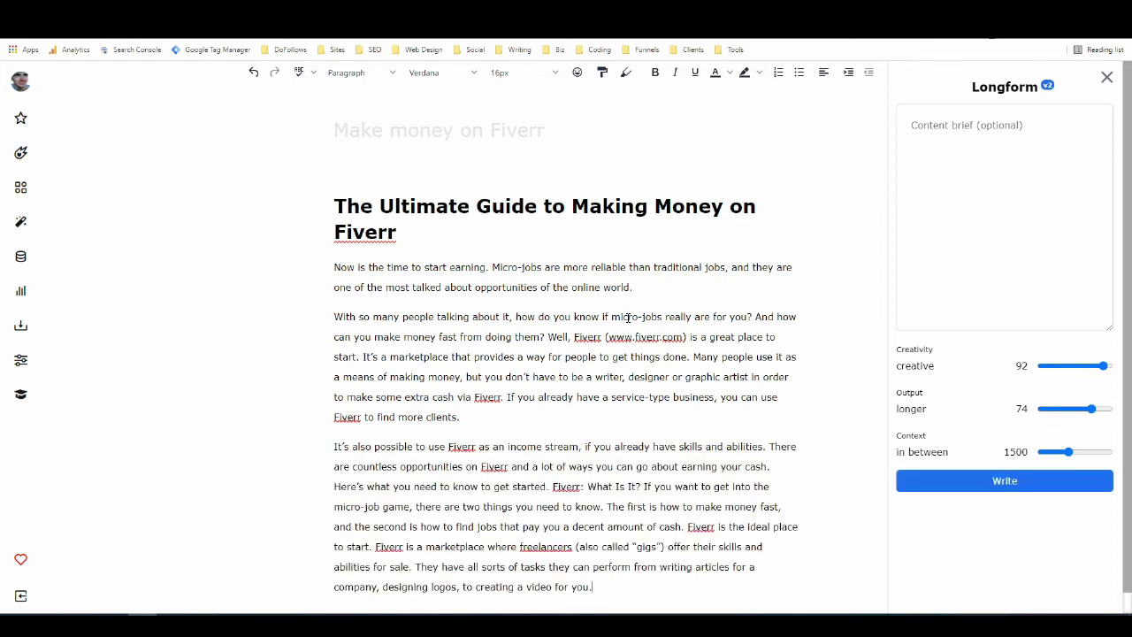
Insert "create jobs" after "freelancers" and "and" before "offer their skills" in the last paragraph
scroll(614, 300, down, 1)
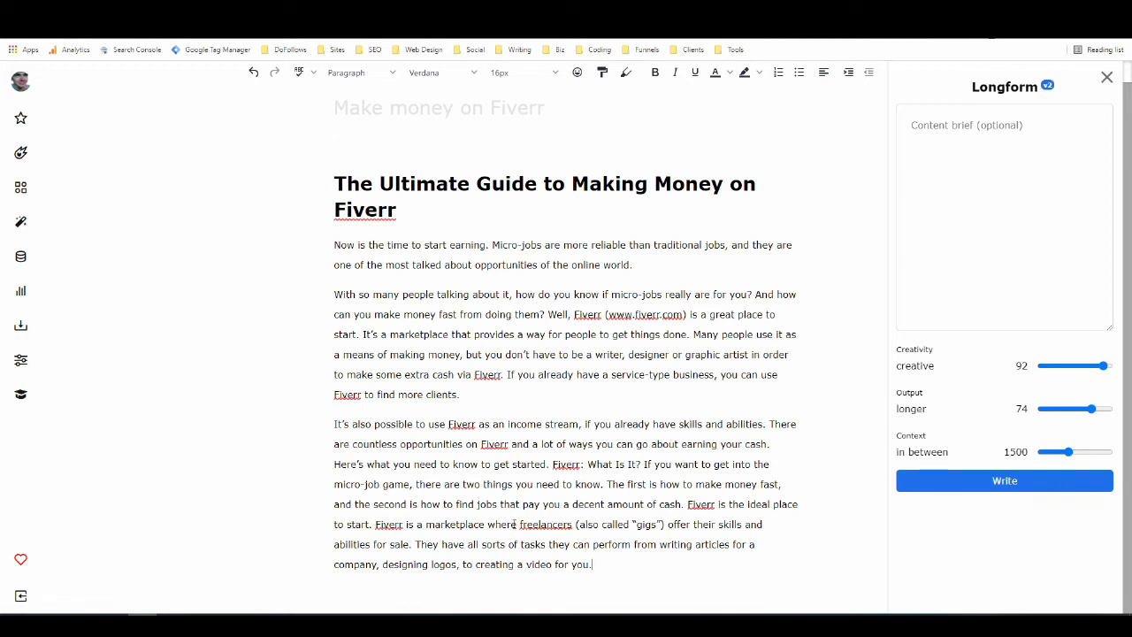
click(572, 525)
text(create)
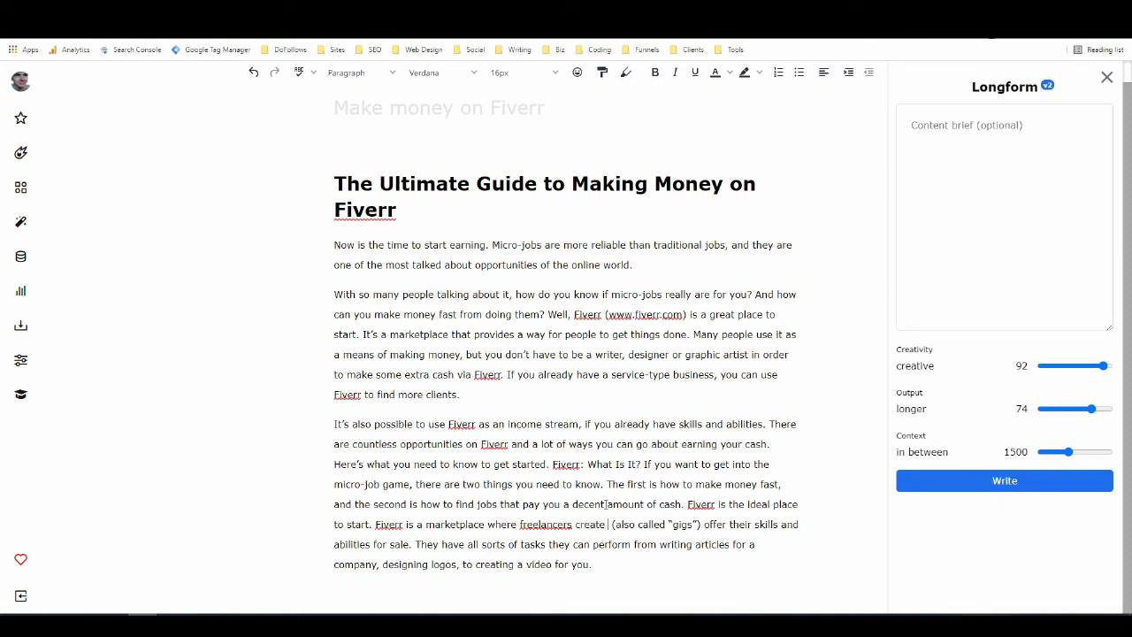
text( jobs)
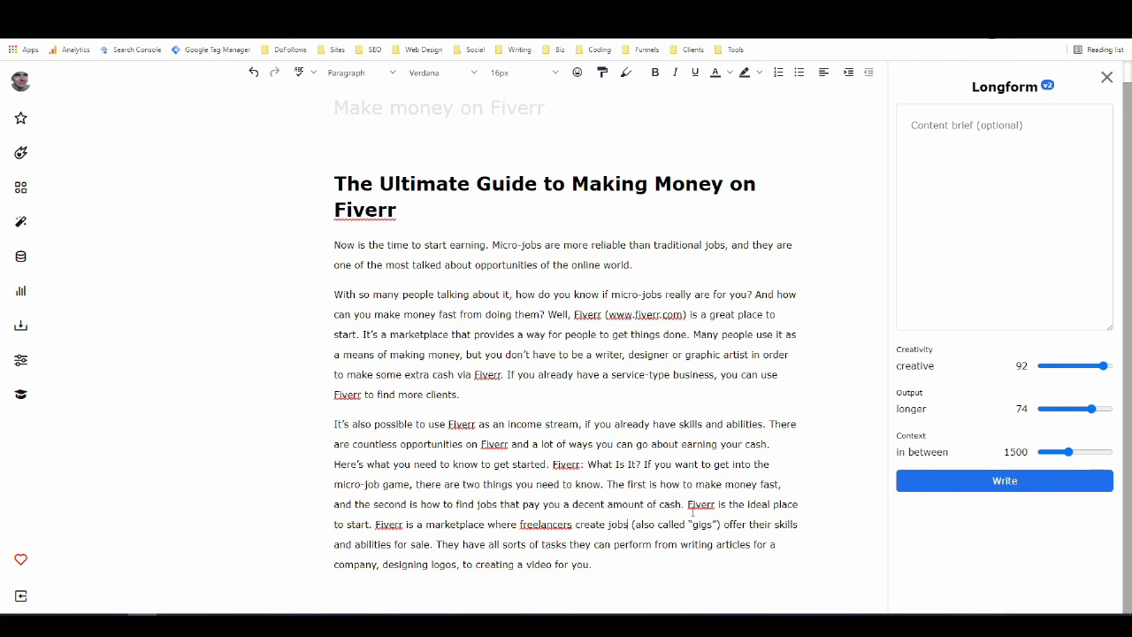
click(721, 525)
text(and)
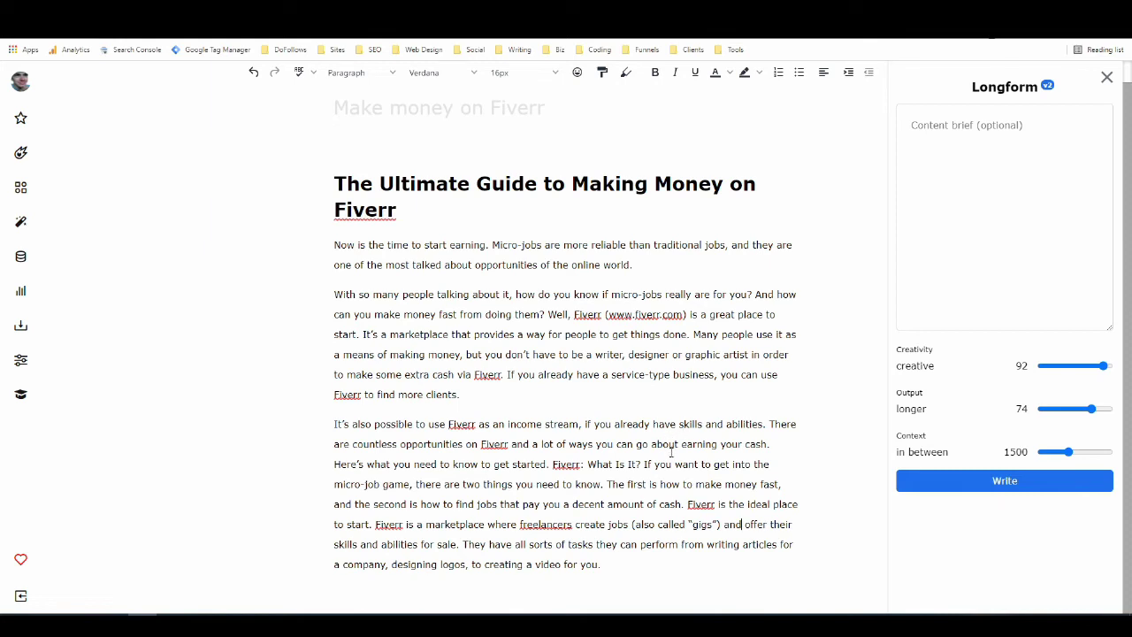
Shorten the last paragraph's first two sentences about Fiverr as an income stream with AI, and delete the original sentences
click(630, 562)
drag(335, 423, 776, 439)
right_click(705, 433)
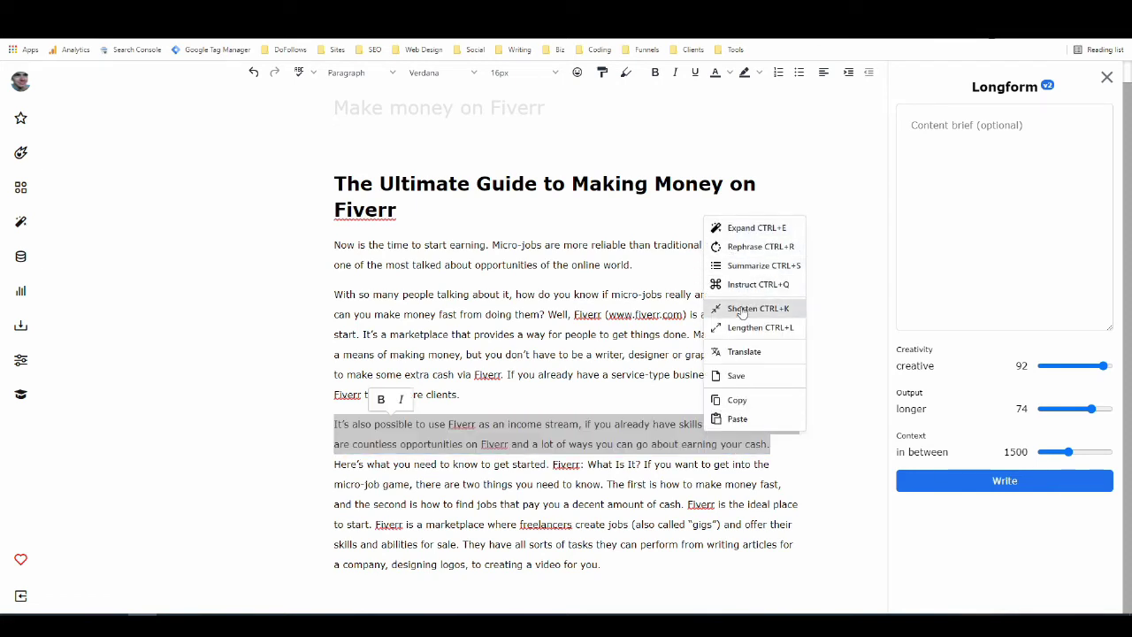
click(740, 307)
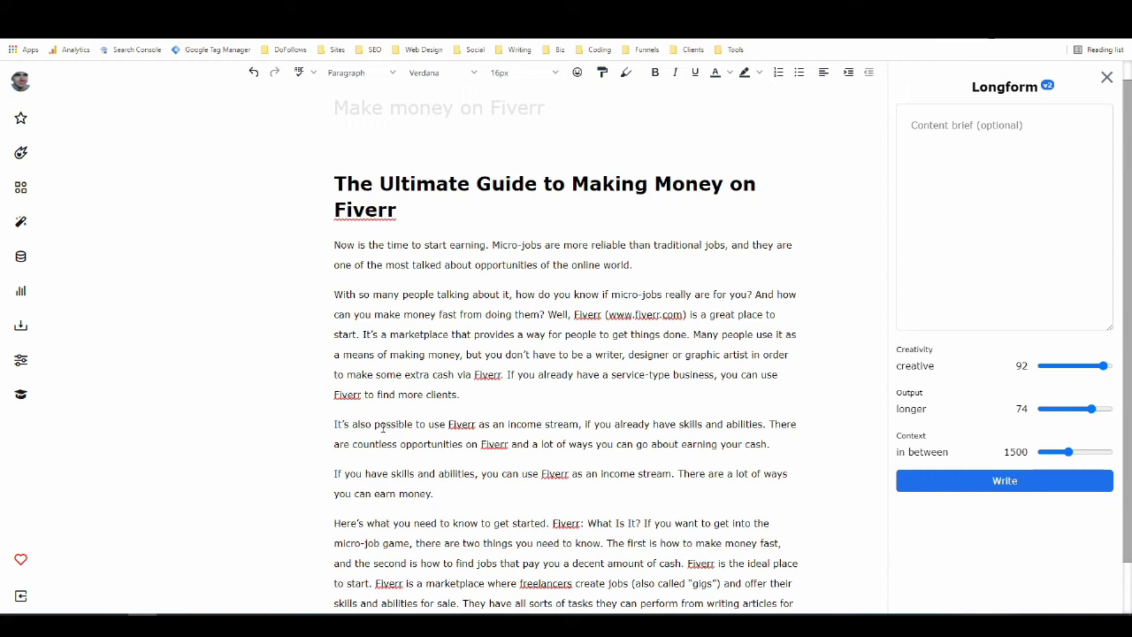
drag(335, 426, 772, 451)
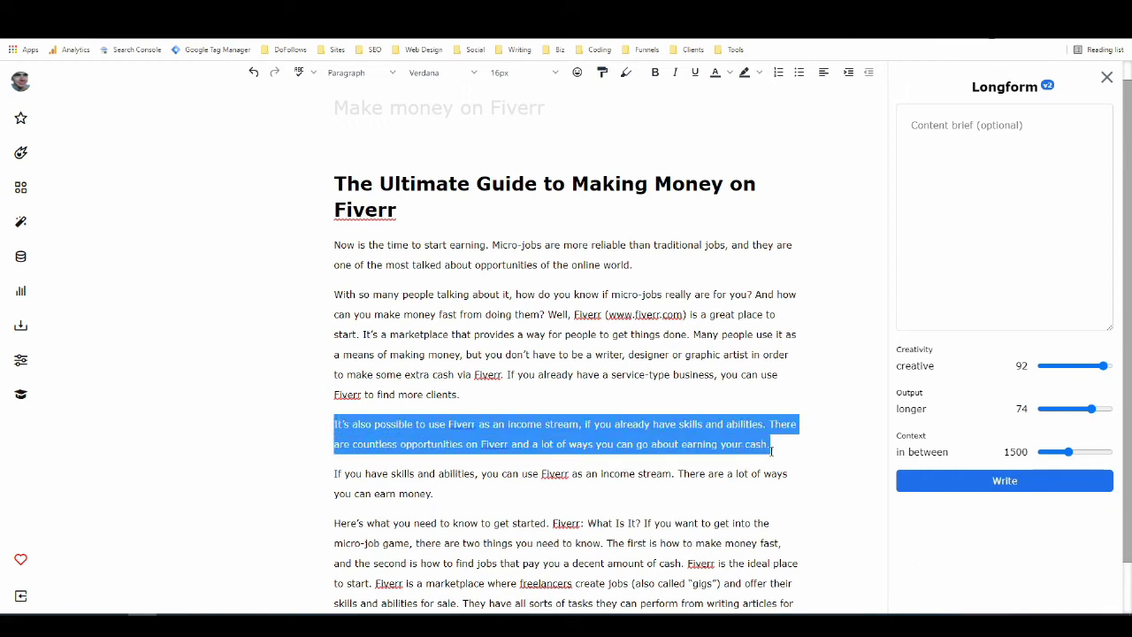
key(BackSpace)
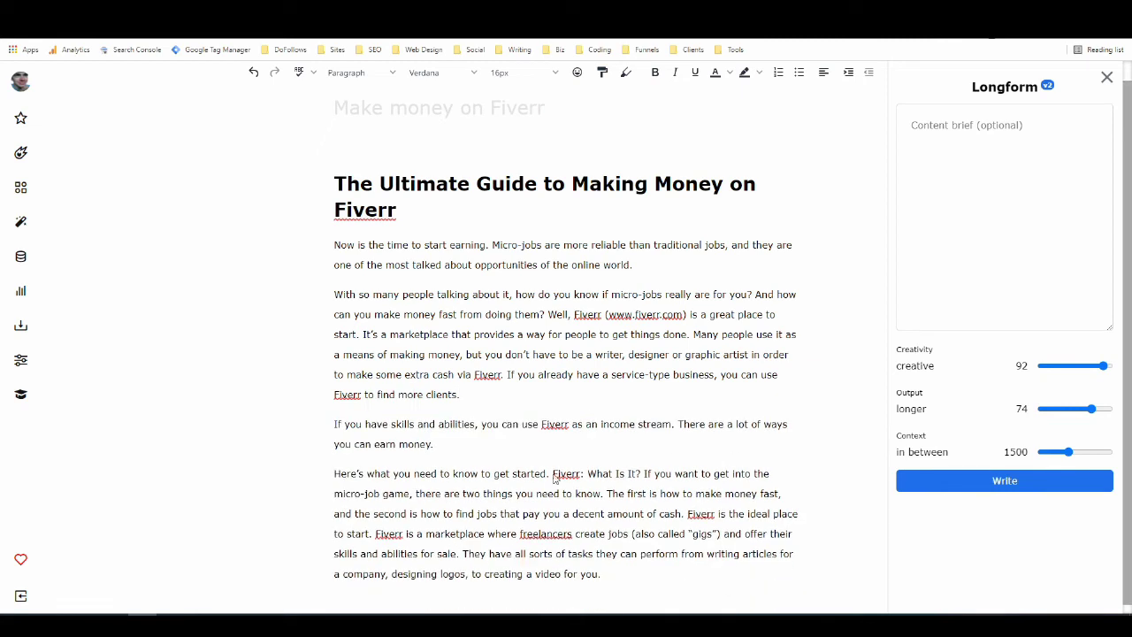
Start a new paragraph at the end of the article and set the Longform output length to 54
scroll(607, 469, down, 1)
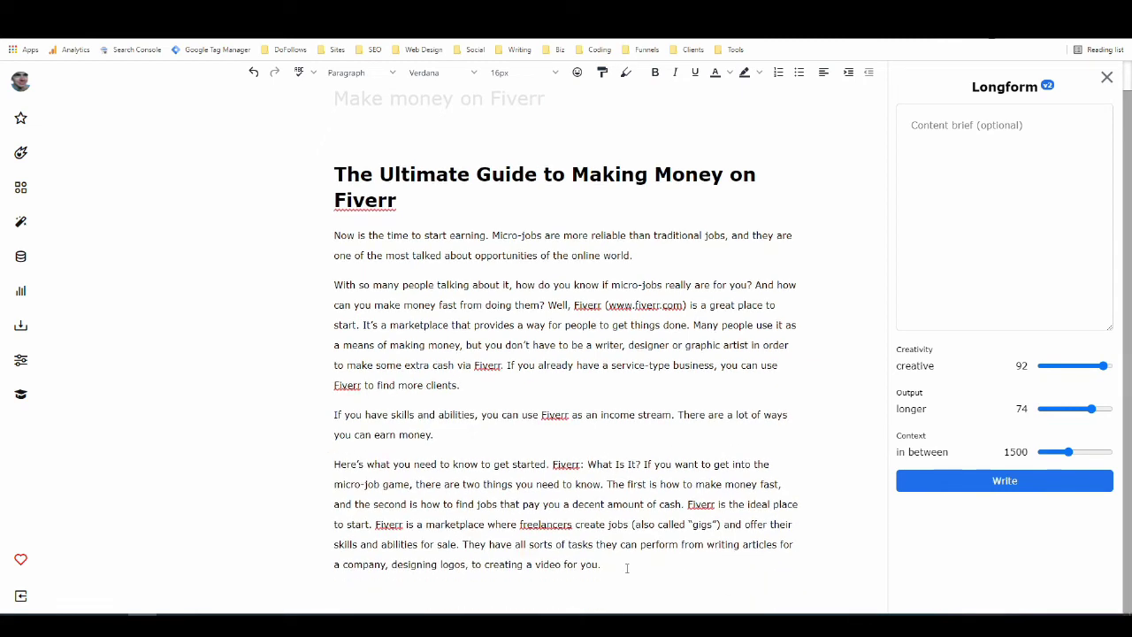
key(Return)
scroll(609, 483, down, 1)
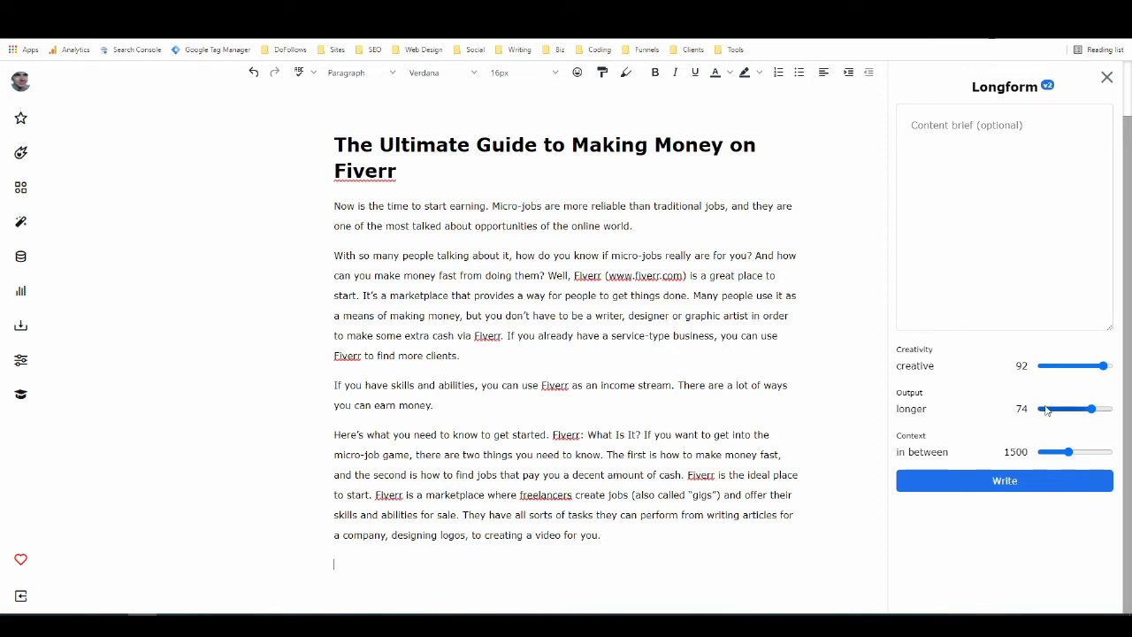
drag(1093, 410, 1079, 410)
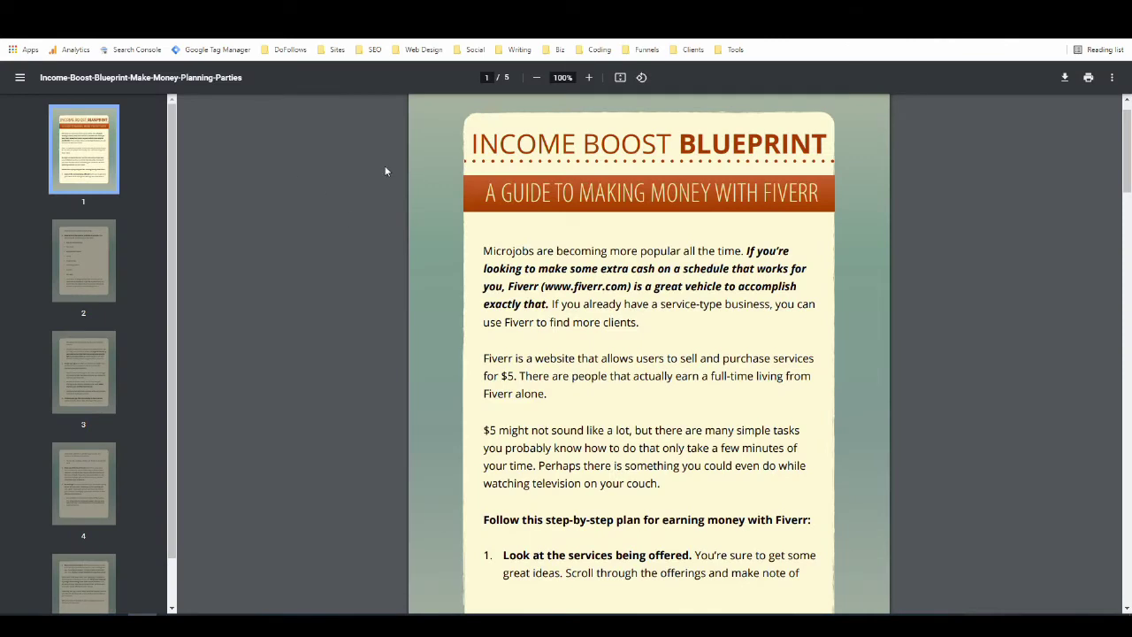
Copy the line "Follow this step-by-step plan for earning money with Fiverr:" from the PDF guide and return to the article editor
scroll(425, 187, down, 1)
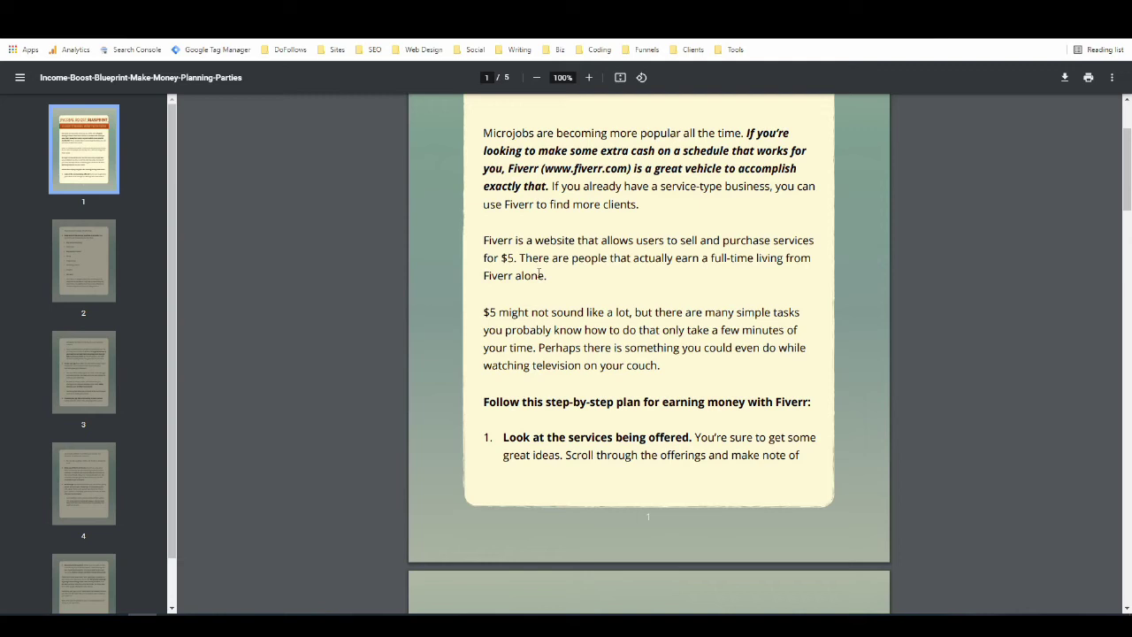
scroll(539, 276, down, 2)
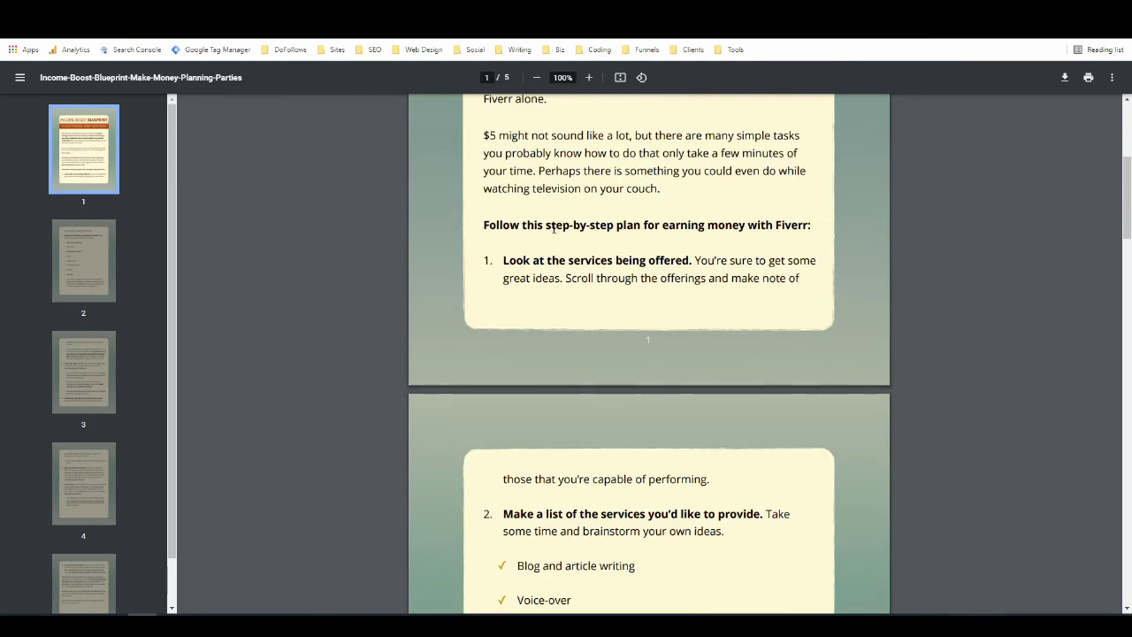
drag(484, 226, 509, 239)
drag(707, 238, 808, 226)
key(ctrl+Tab)
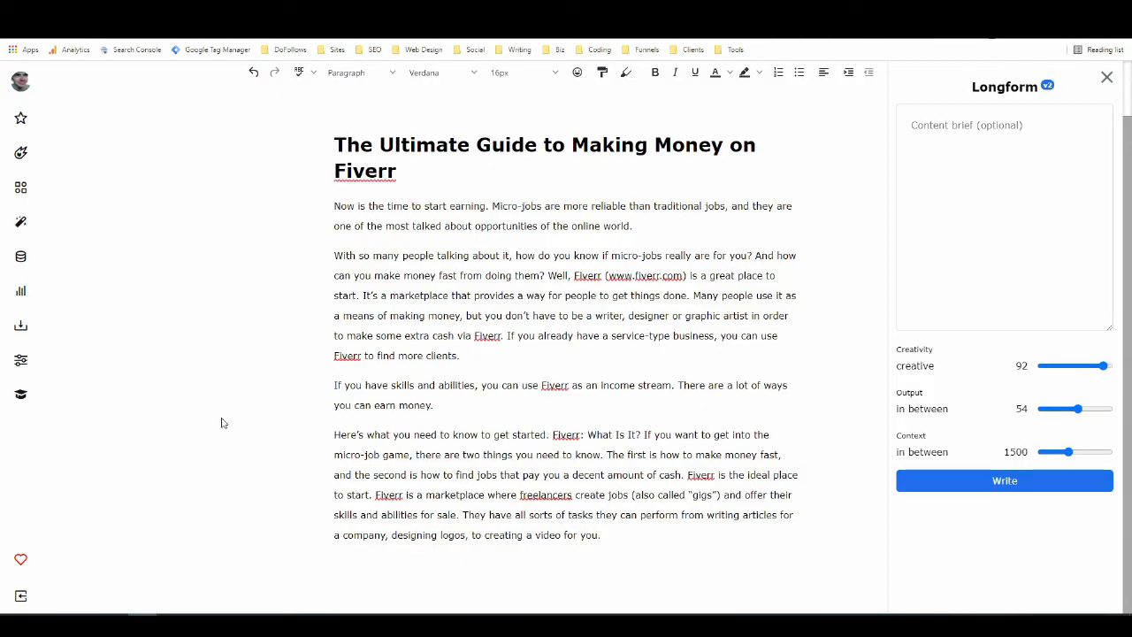
Generate headlines with the Engaging framework, using "Follow this step-by-step plan for earning money with Fiverr" as the product description
click(24, 190)
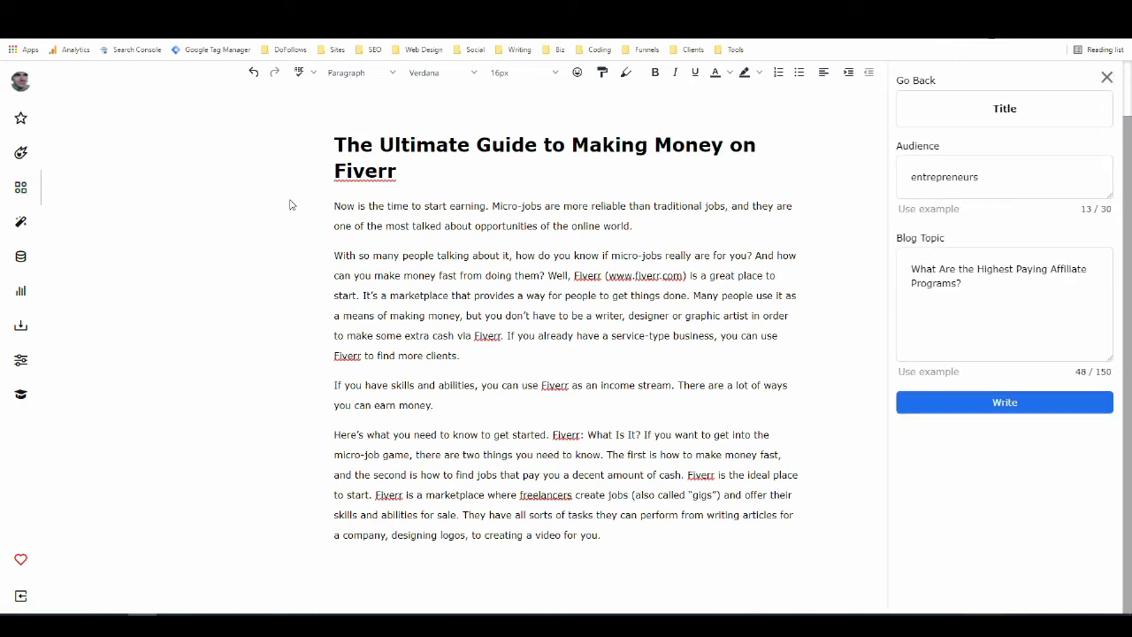
click(913, 81)
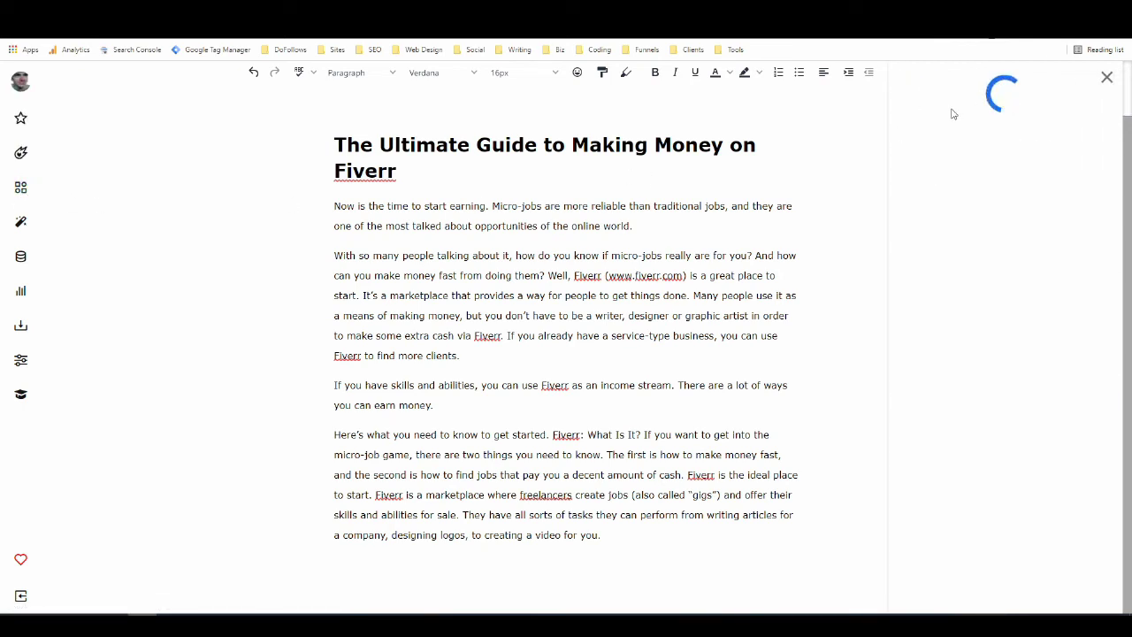
scroll(960, 284, down, 2)
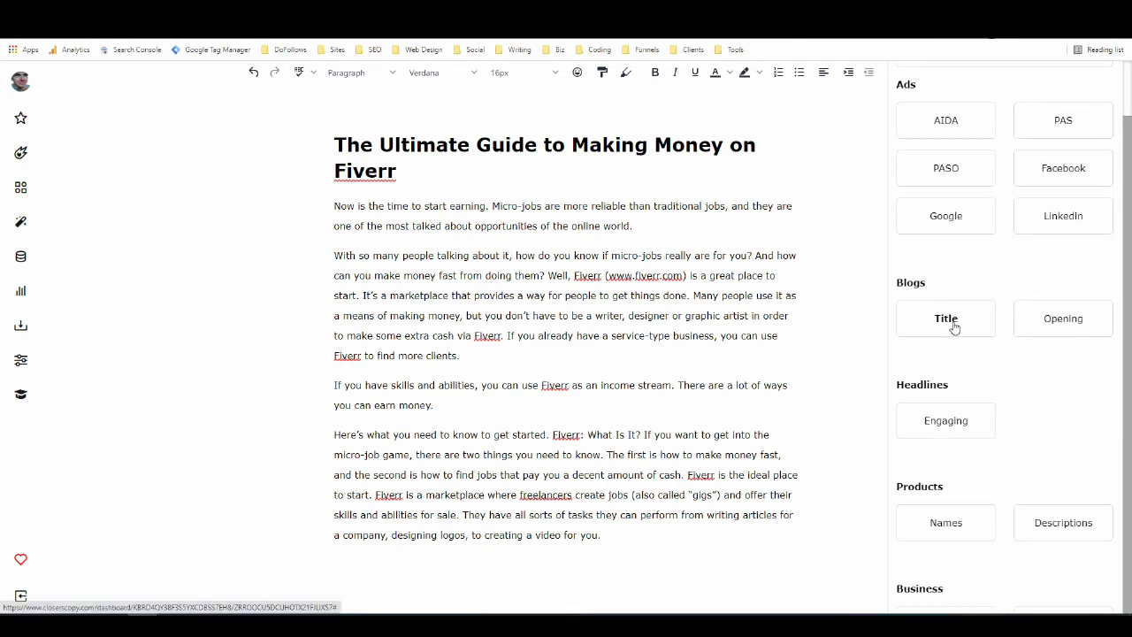
click(945, 419)
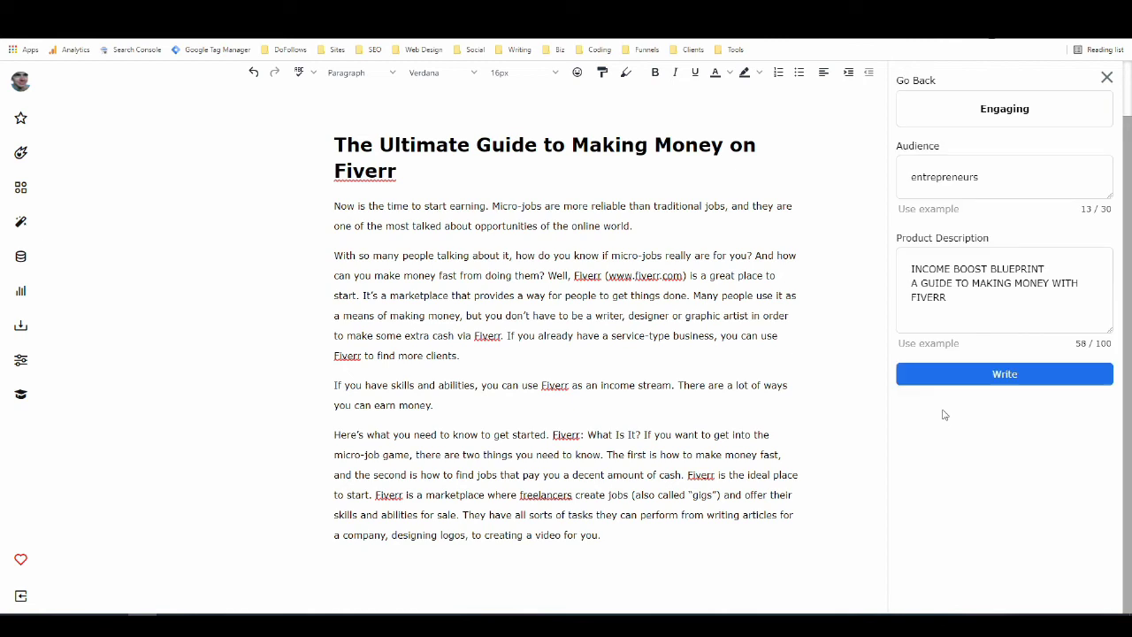
drag(948, 298, 902, 250)
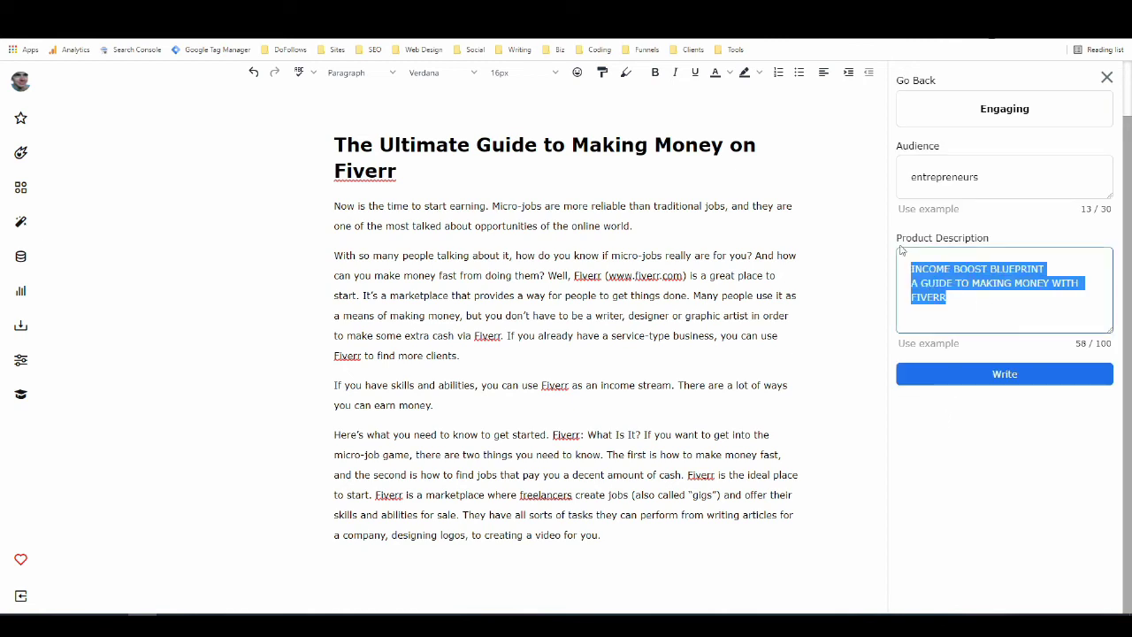
key(ctrl+v)
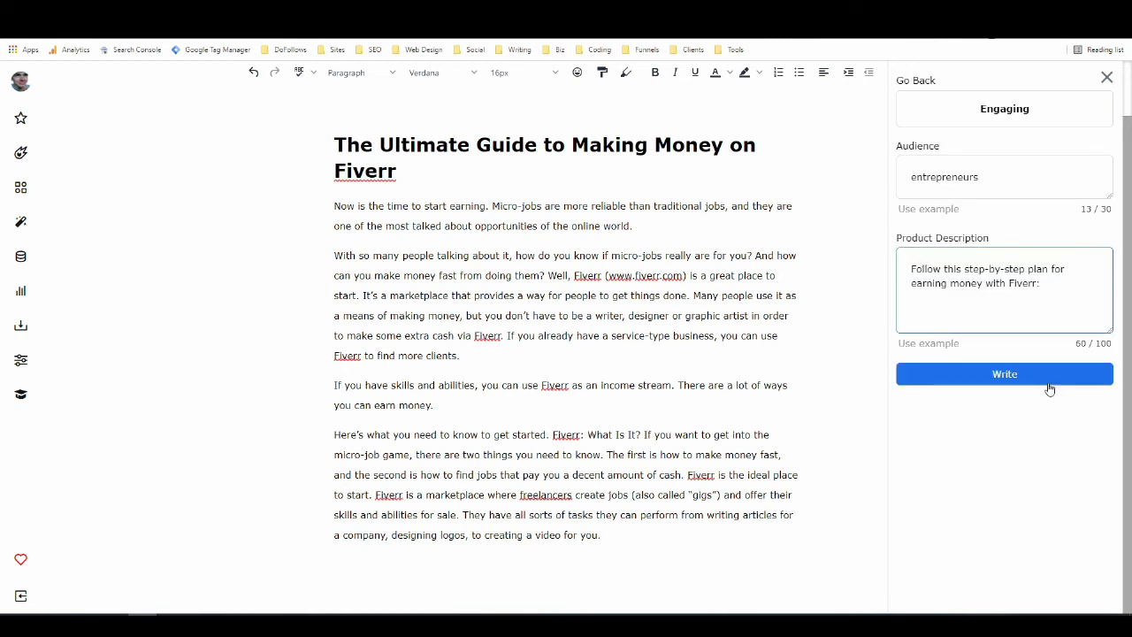
key(BackSpace)
click(1032, 380)
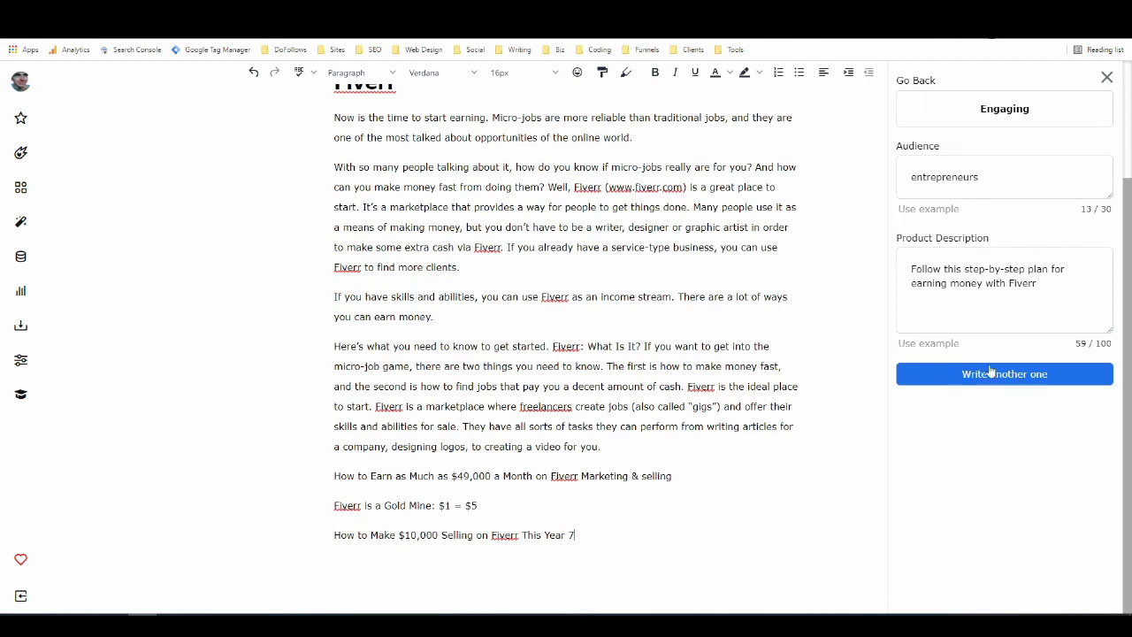
Delete the generated headlines at the end of the article and generate a new set with the Engaging framework
drag(645, 541, 283, 487)
key(BackSpace)
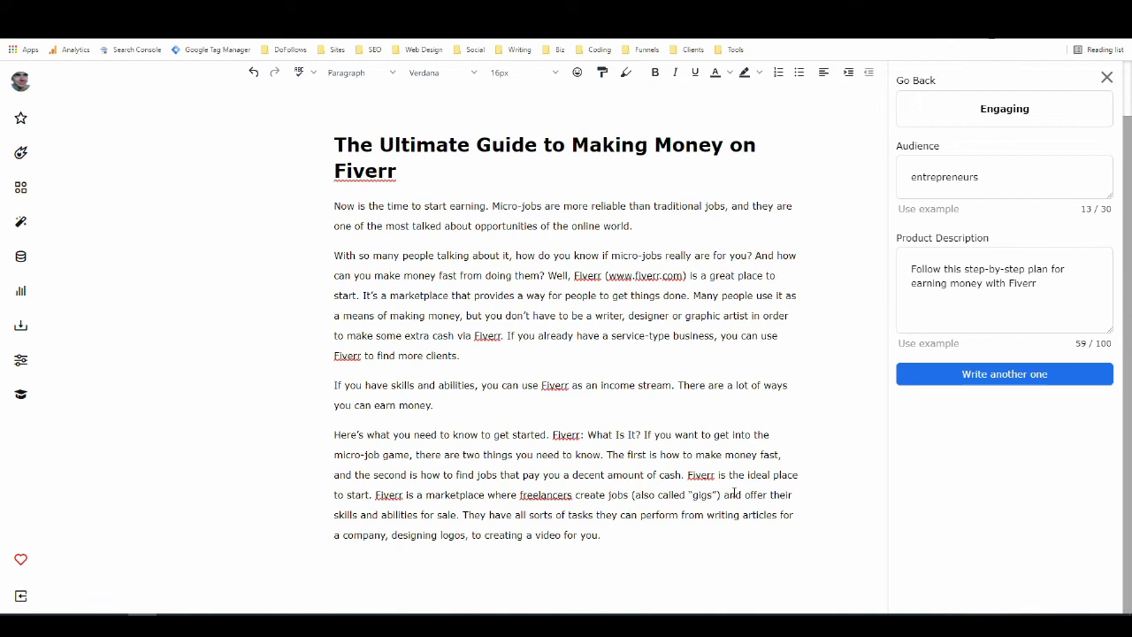
click(1006, 374)
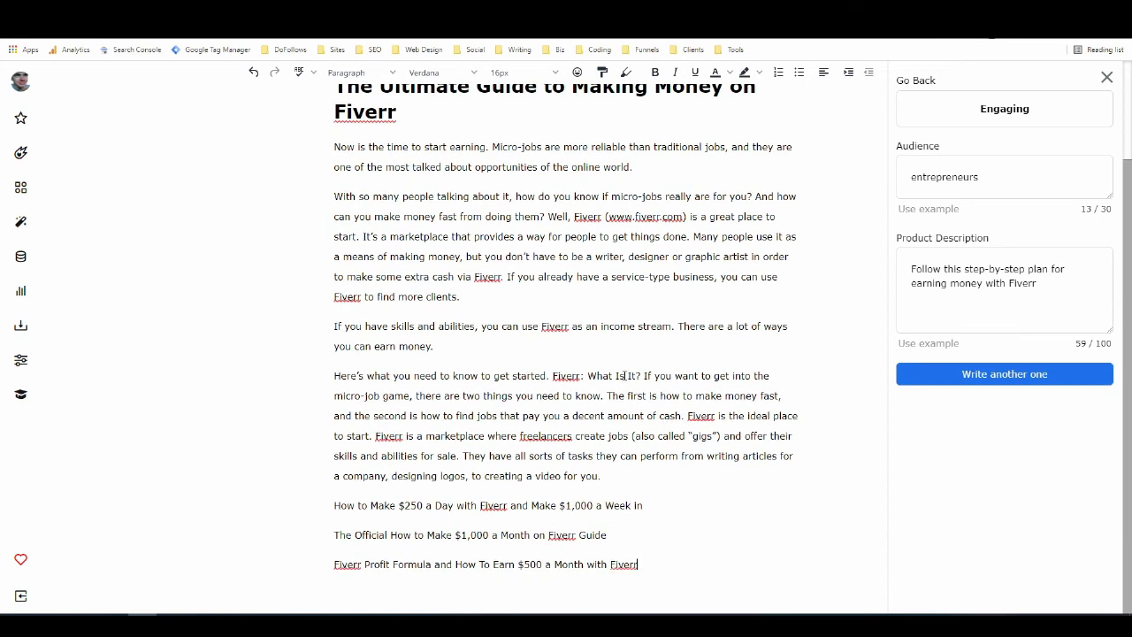
Trim the generated headlines to just "Fiverr Profit Formula" at the end of the article
drag(661, 571, 432, 566)
key(BackSpace)
drag(623, 535, 336, 505)
key(BackSpace)
key(BackSpace)
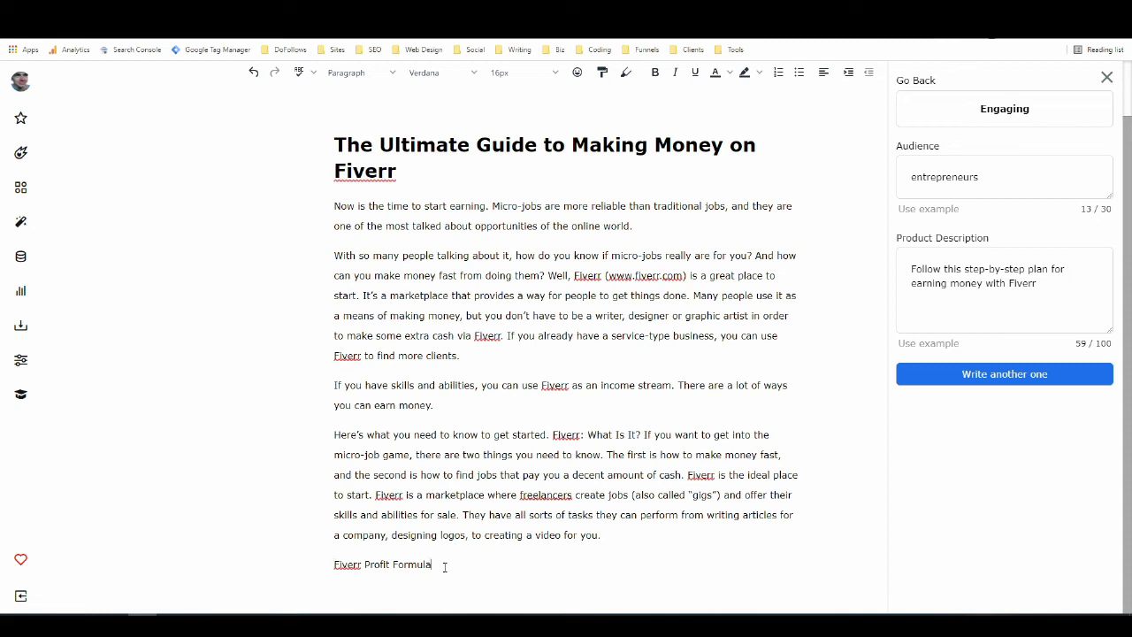
Format the "Fiverr Profit Formula" line as Header 2
drag(445, 567, 335, 566)
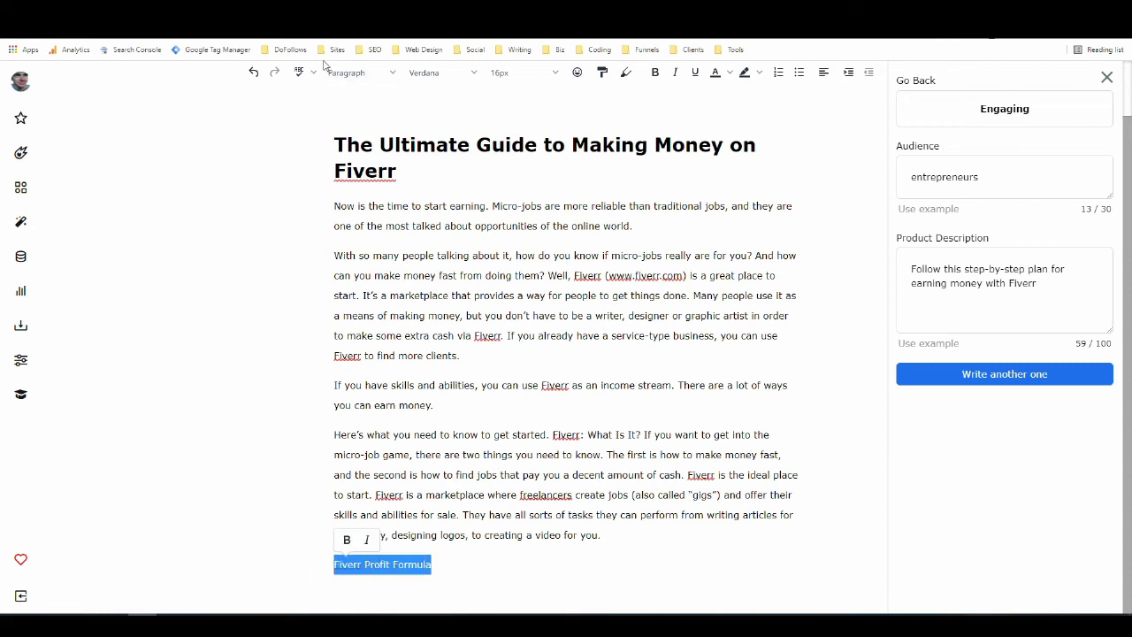
click(354, 72)
mouse_move(354, 94)
click(433, 116)
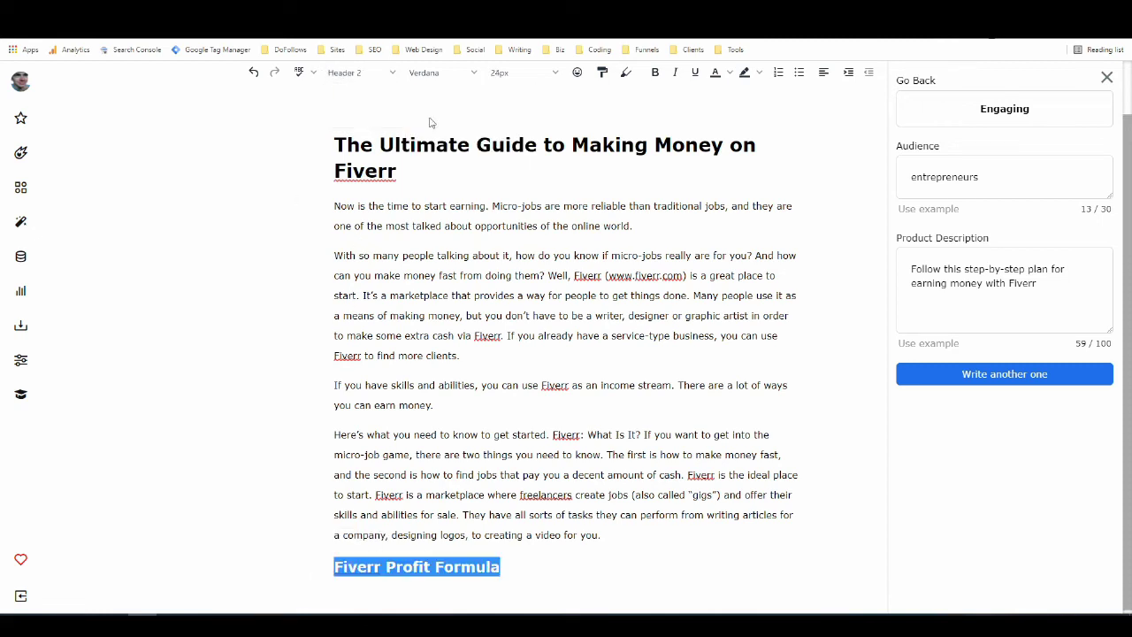
Try lengthening the "Fiverr Profit Formula" heading with AI, and delete the generated sentence
right_click(462, 557)
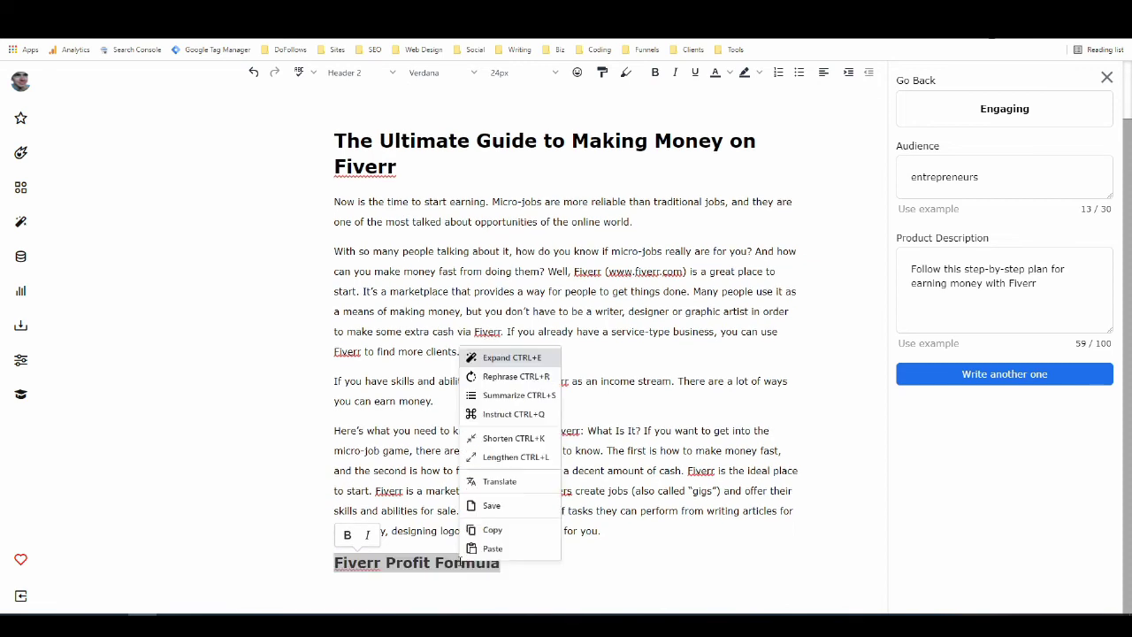
click(492, 456)
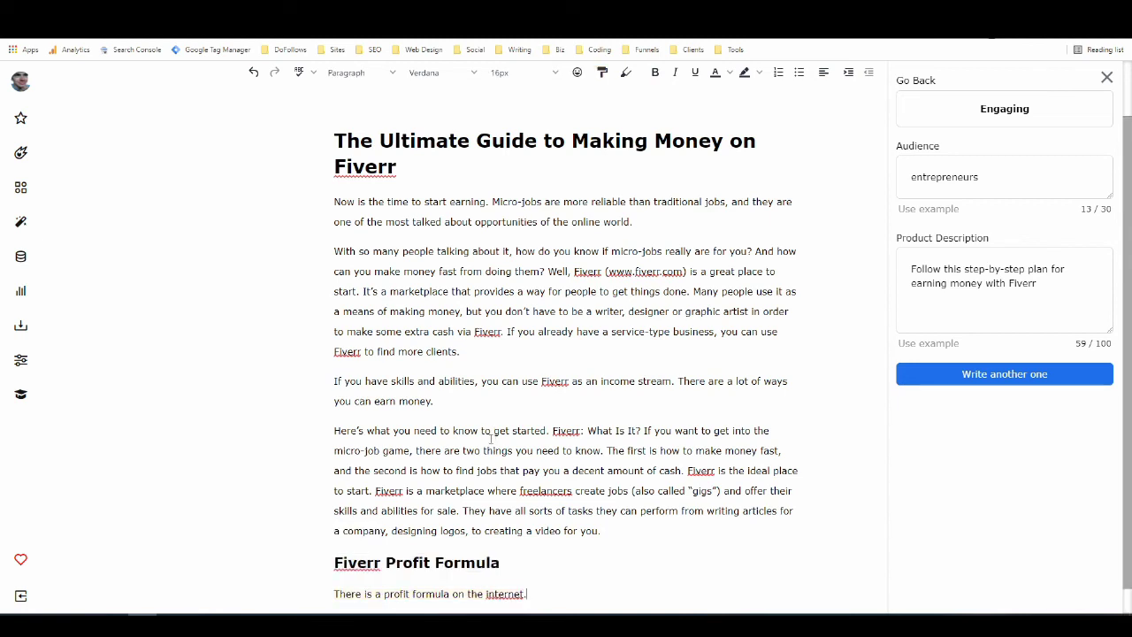
scroll(492, 438, down, 1)
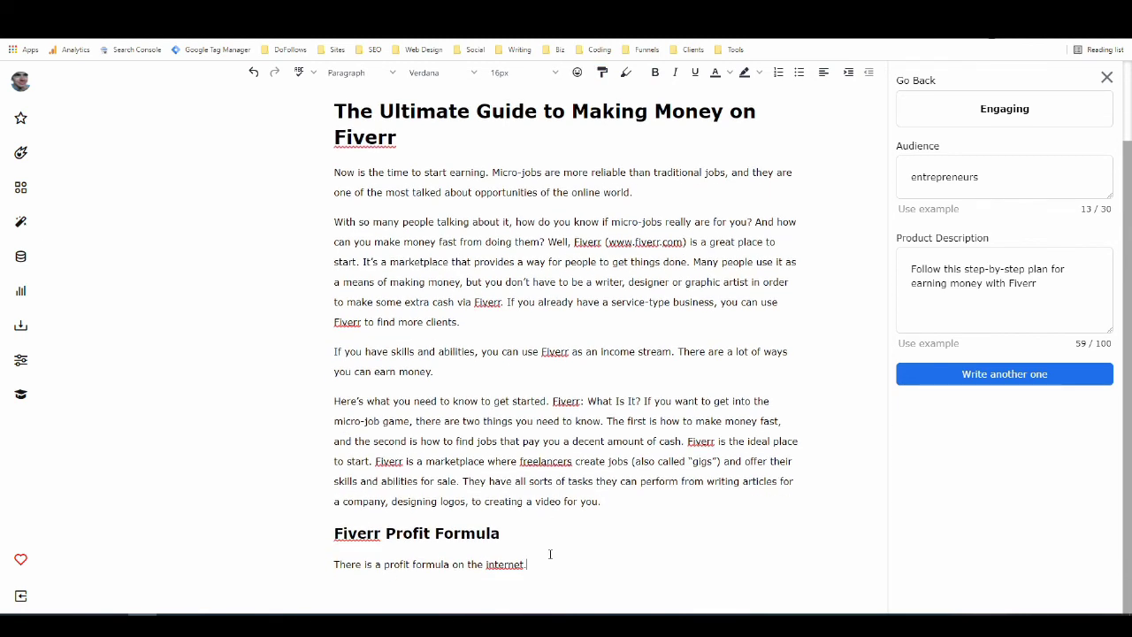
drag(550, 553, 327, 561)
key(BackSpace)
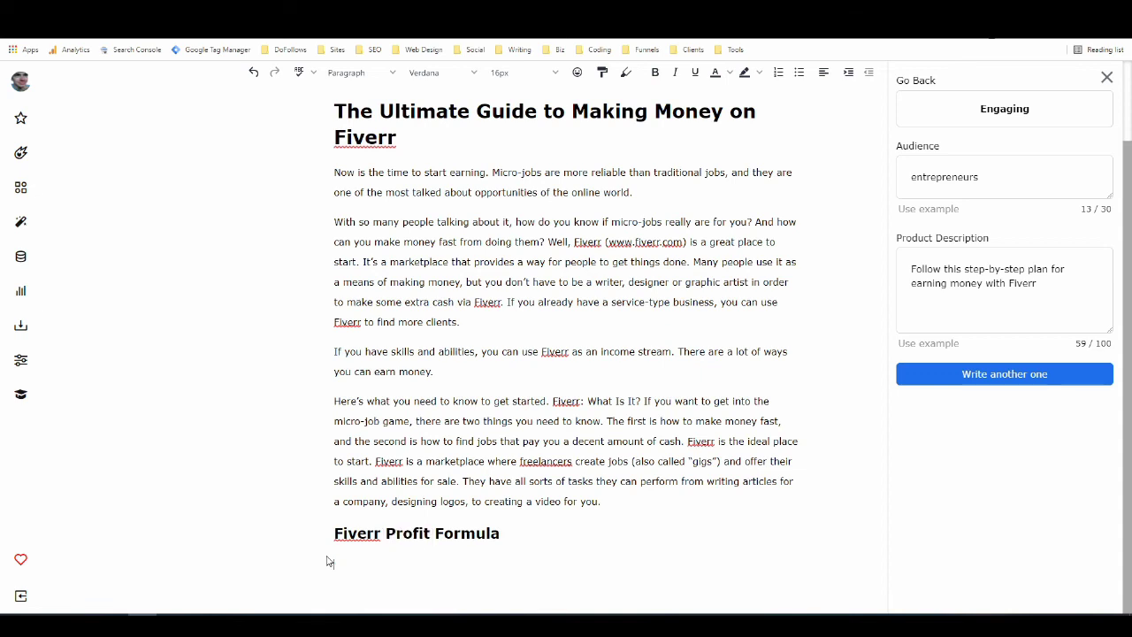
Insert "The" at the start of the heading so it reads "The Fiverr Profit Formula"
click(514, 530)
click(335, 533)
text(The)
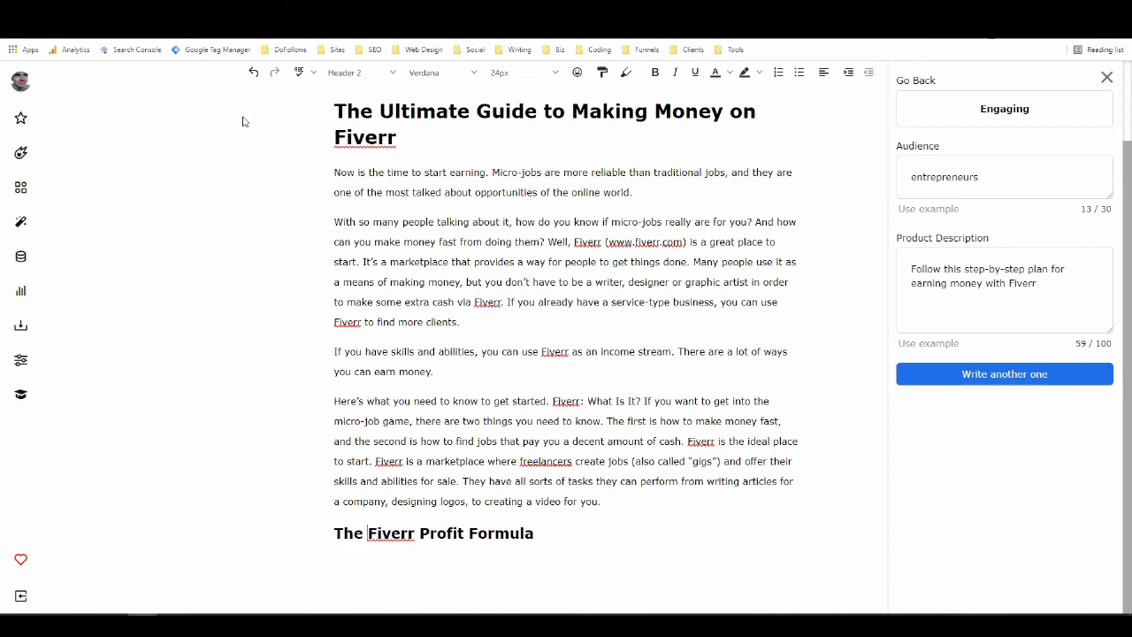
Copy steps 1 and 2 from the PDF guide and paste them below "The Fiverr Profit Formula" heading in the article
key(ctrl+Tab)
scroll(514, 223, down, 1)
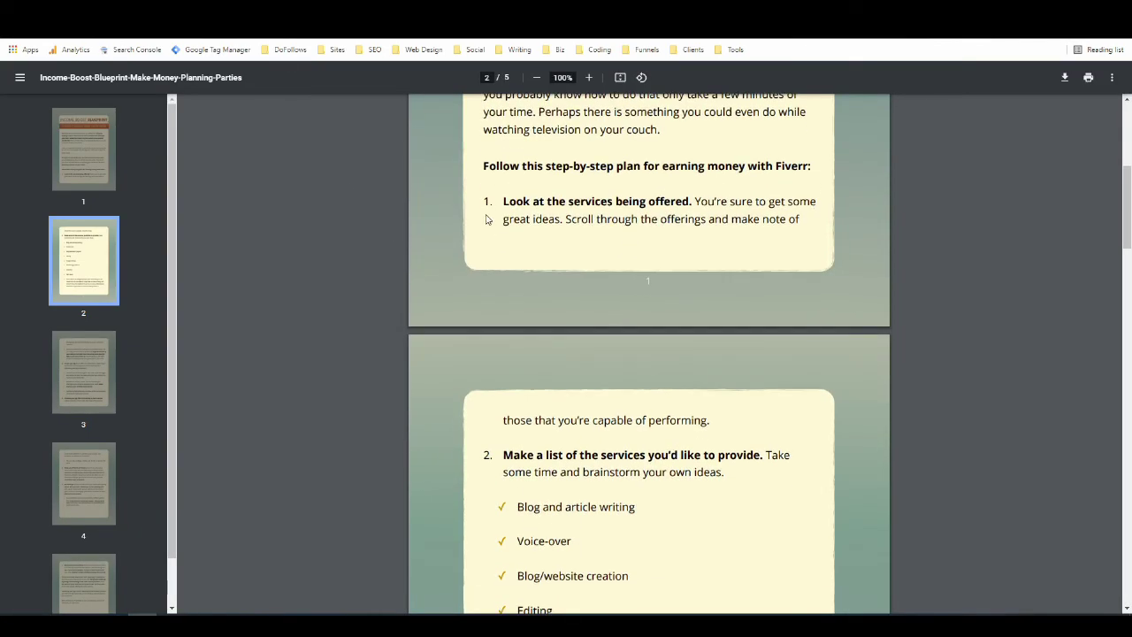
drag(486, 205, 533, 221)
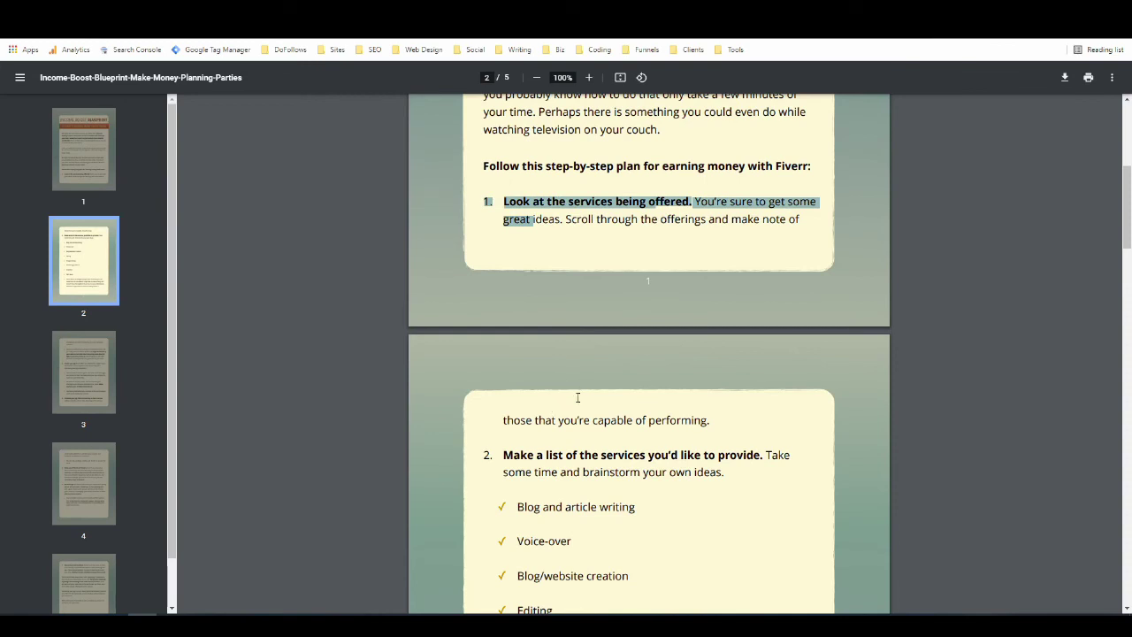
drag(578, 398, 733, 475)
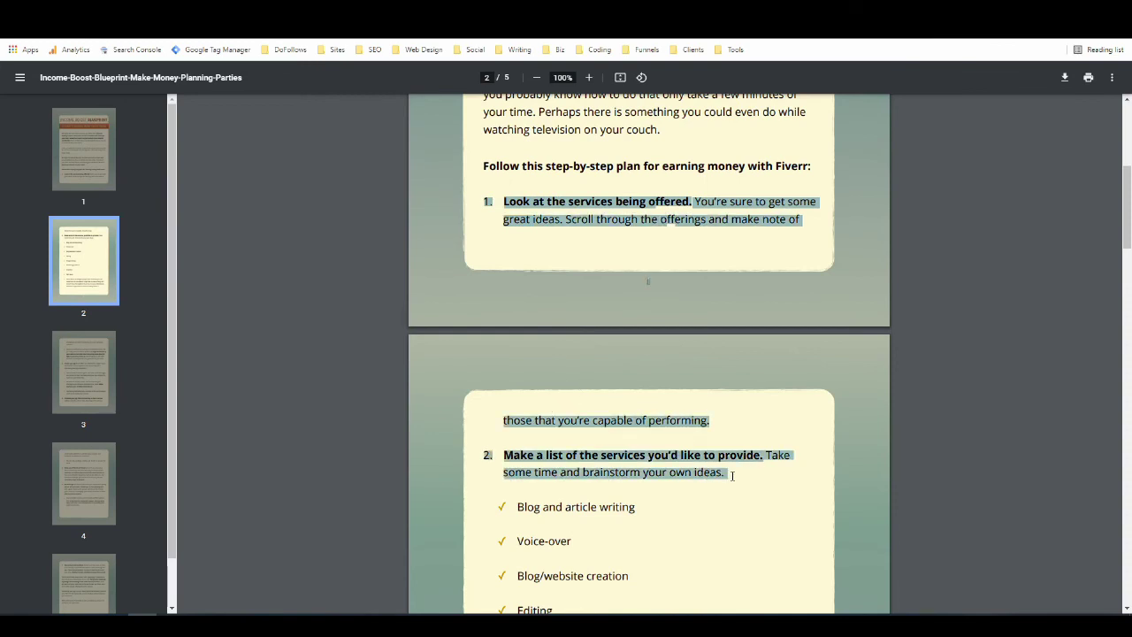
click(732, 475)
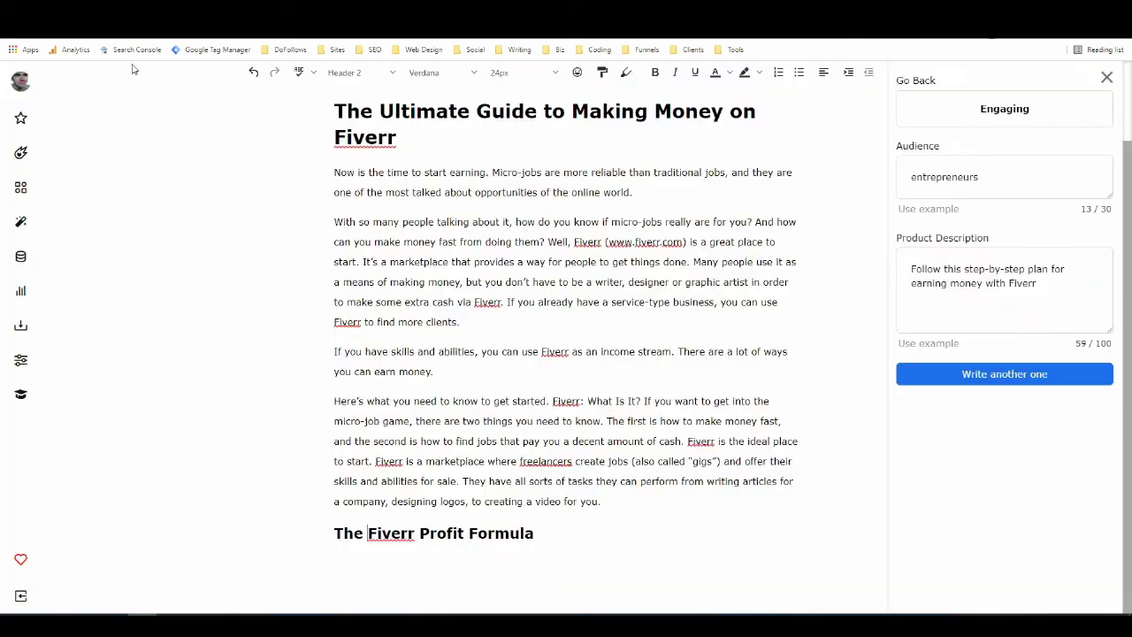
click(431, 563)
key(ctrl+v)
scroll(619, 400, down, 1)
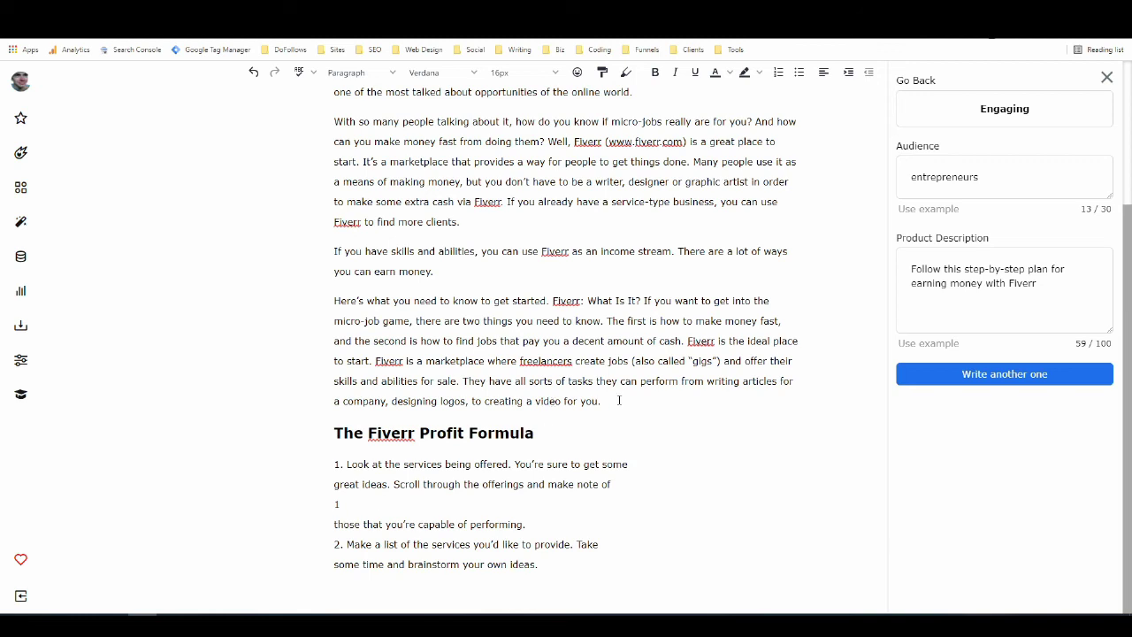
Remove the stray page number and the unwanted line breaks inside the pasted steps 1 and 2
key(BackSpace)
key(BackSpace)
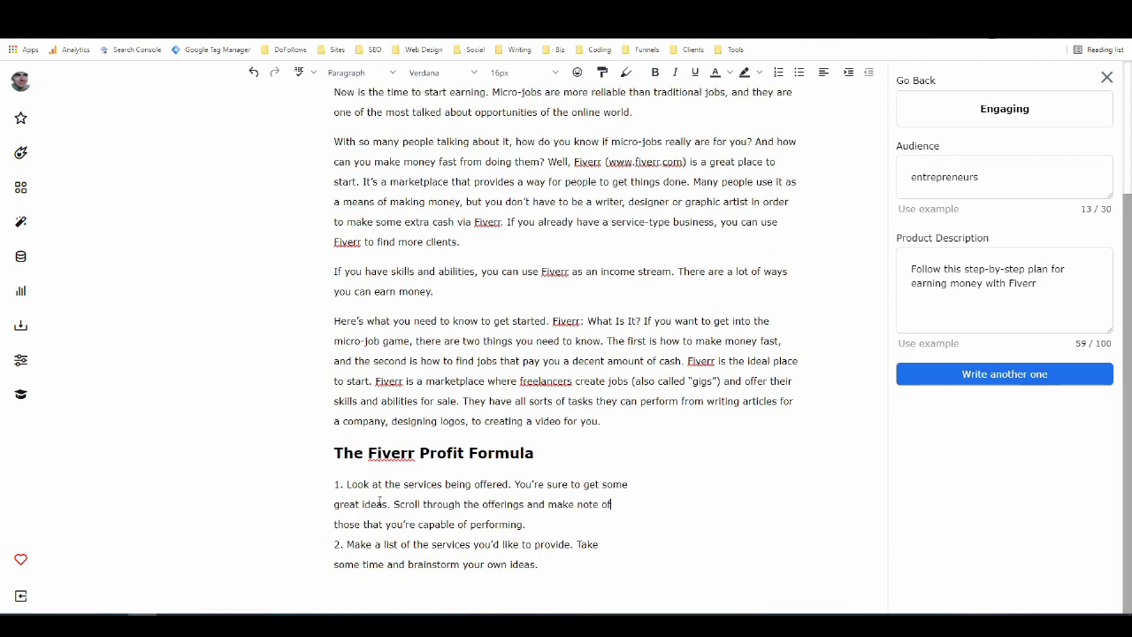
key(Delete)
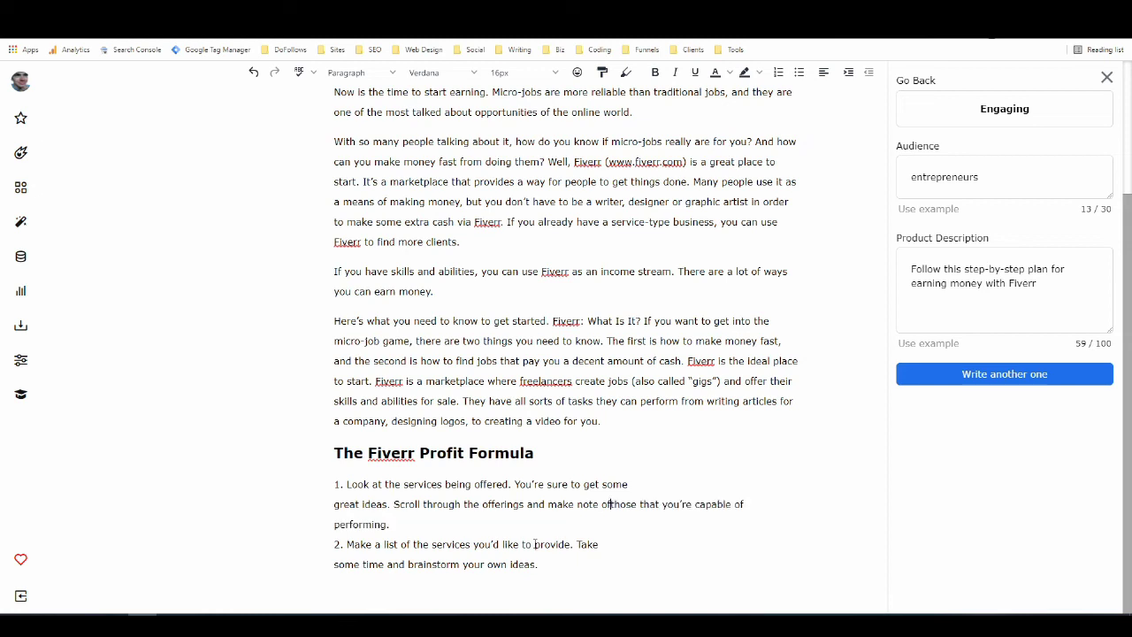
click(645, 486)
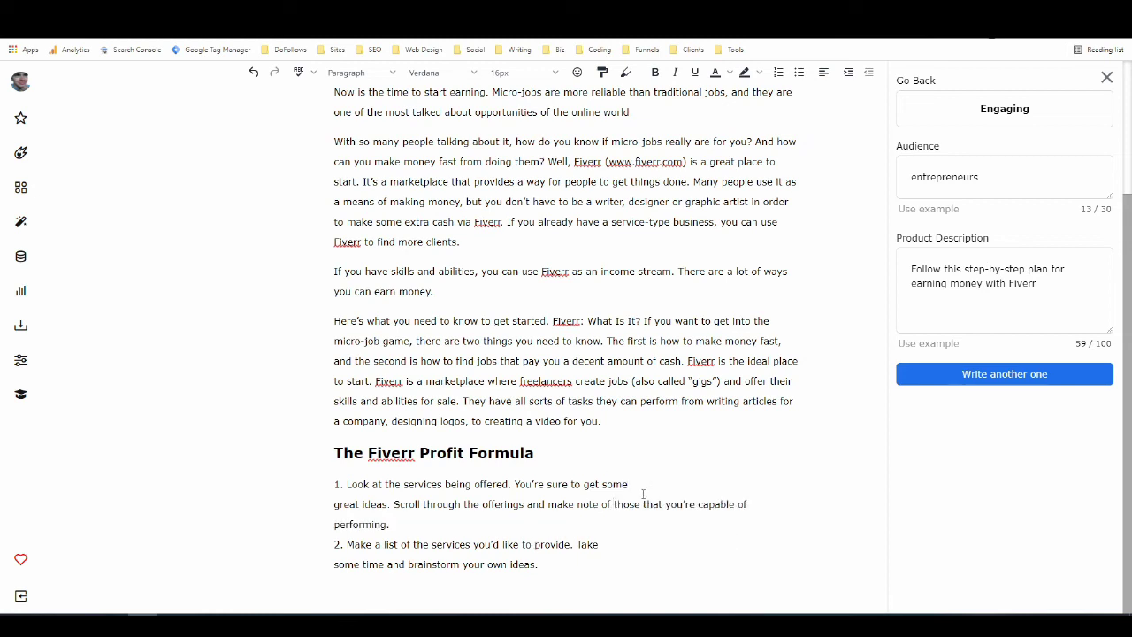
key(Delete)
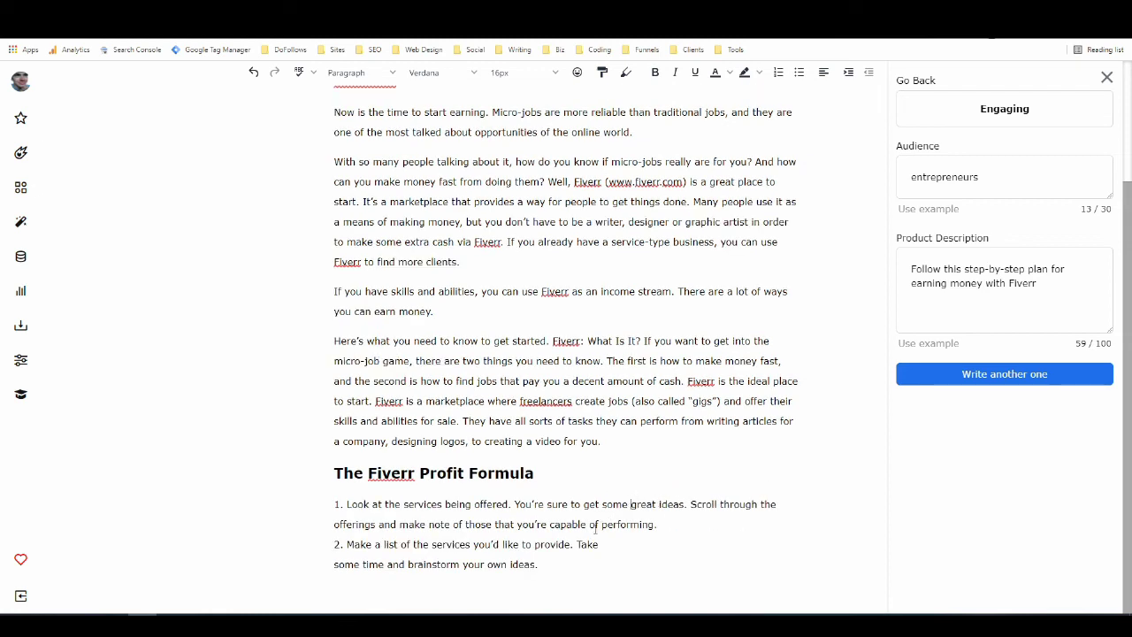
click(614, 540)
key(Delete)
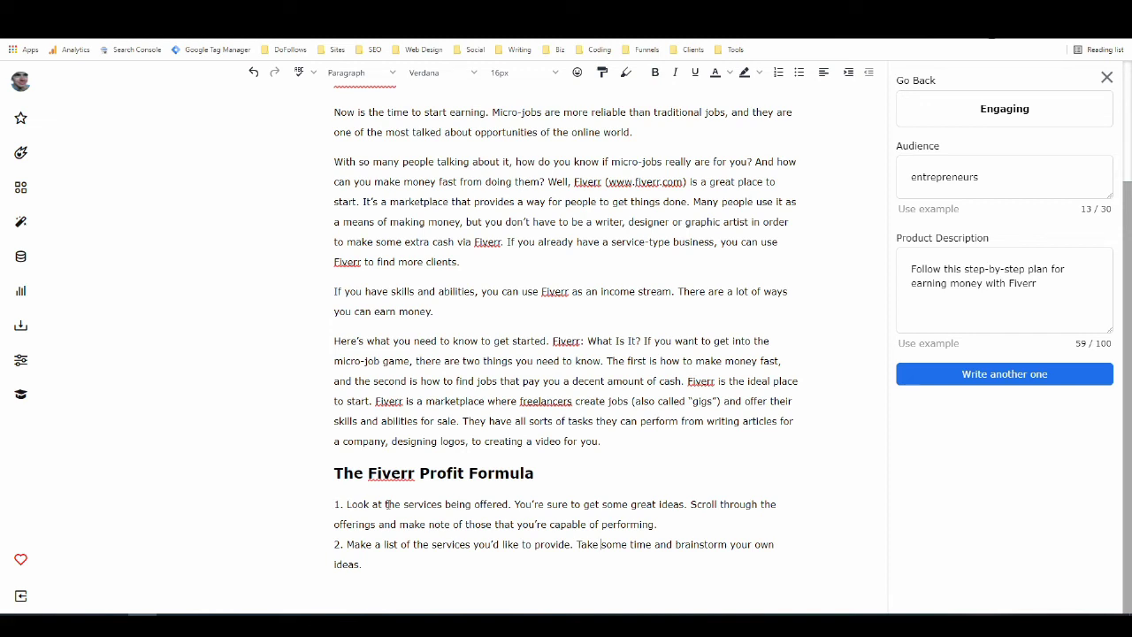
Open the Longform tool and rephrase the step 1 text about looking at the services being offered with AI
click(17, 151)
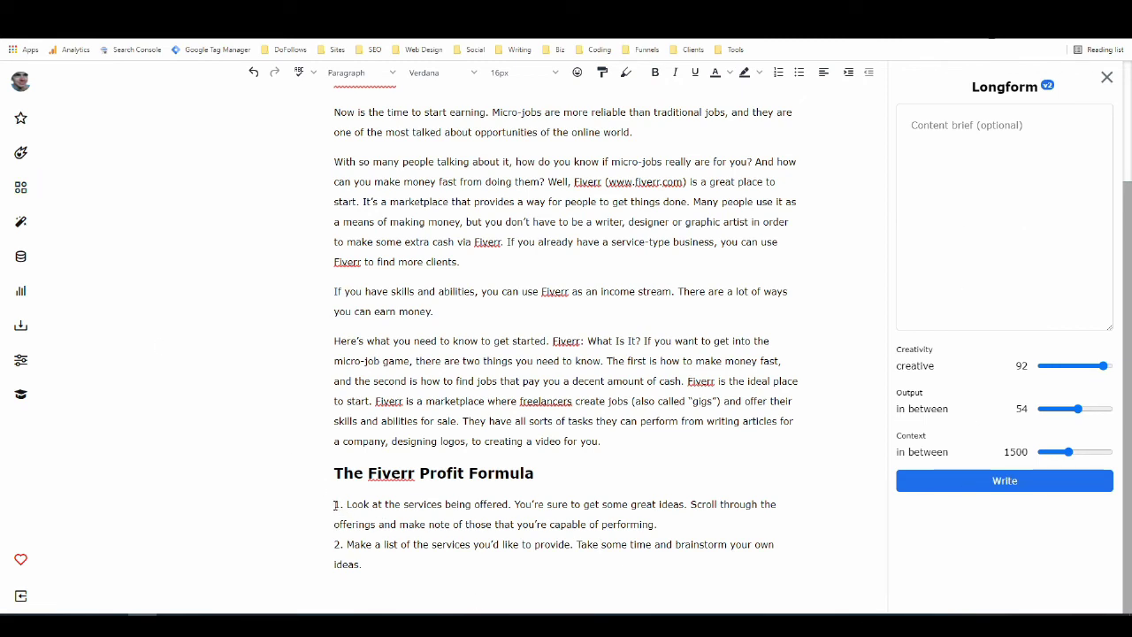
drag(336, 505, 657, 525)
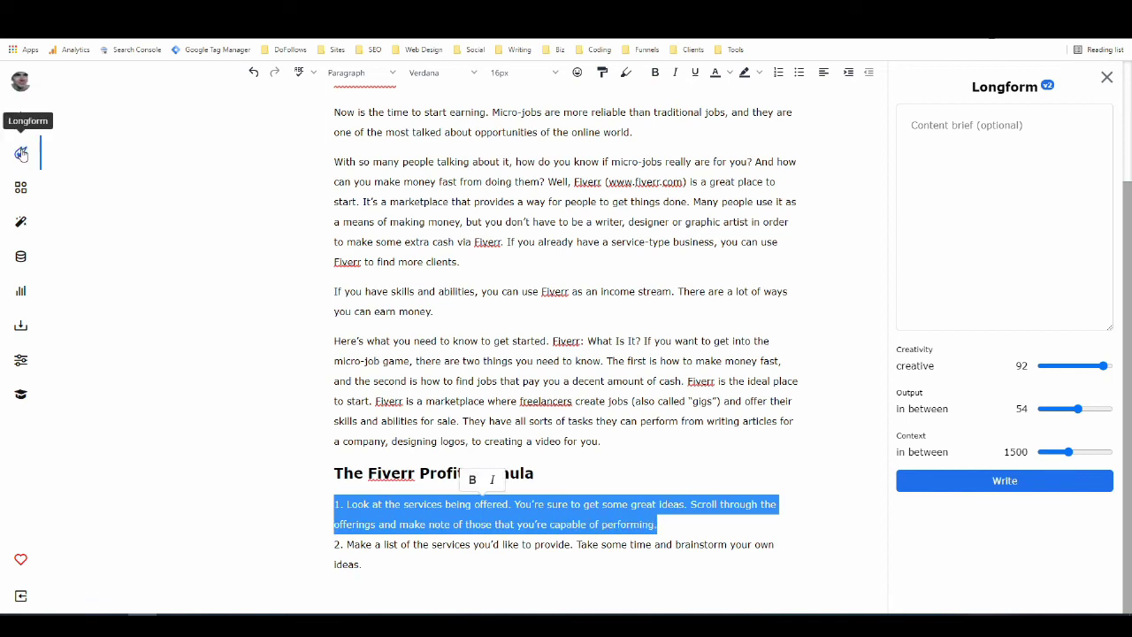
right_click(402, 511)
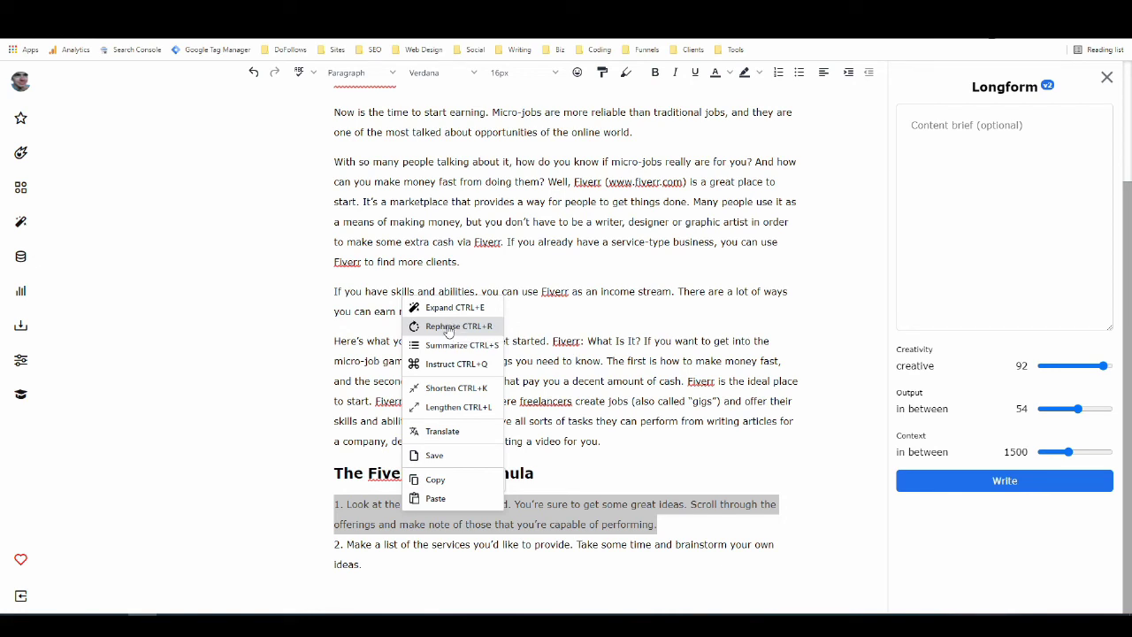
click(450, 327)
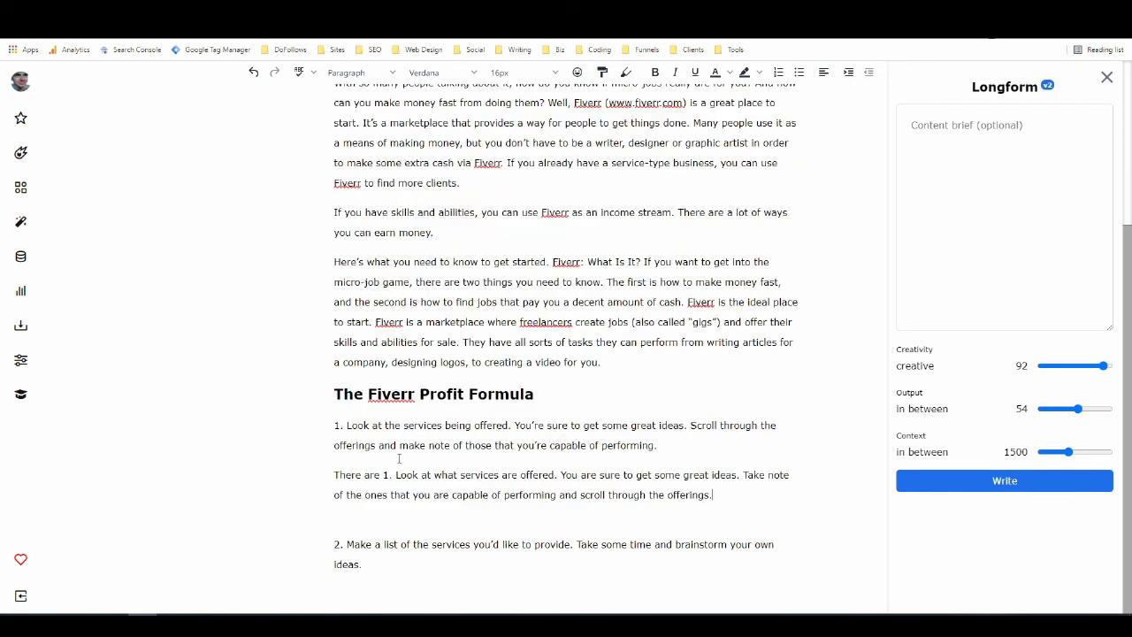
Remove "There are" from the start of the rephrased text so it begins with "1. Look at what services are offered"
click(388, 478)
key(BackSpace)
key(BackSpace)
key(BackSpace)
key(BackSpace)
key(BackSpace)
key(BackSpace)
key(BackSpace)
key(BackSpace)
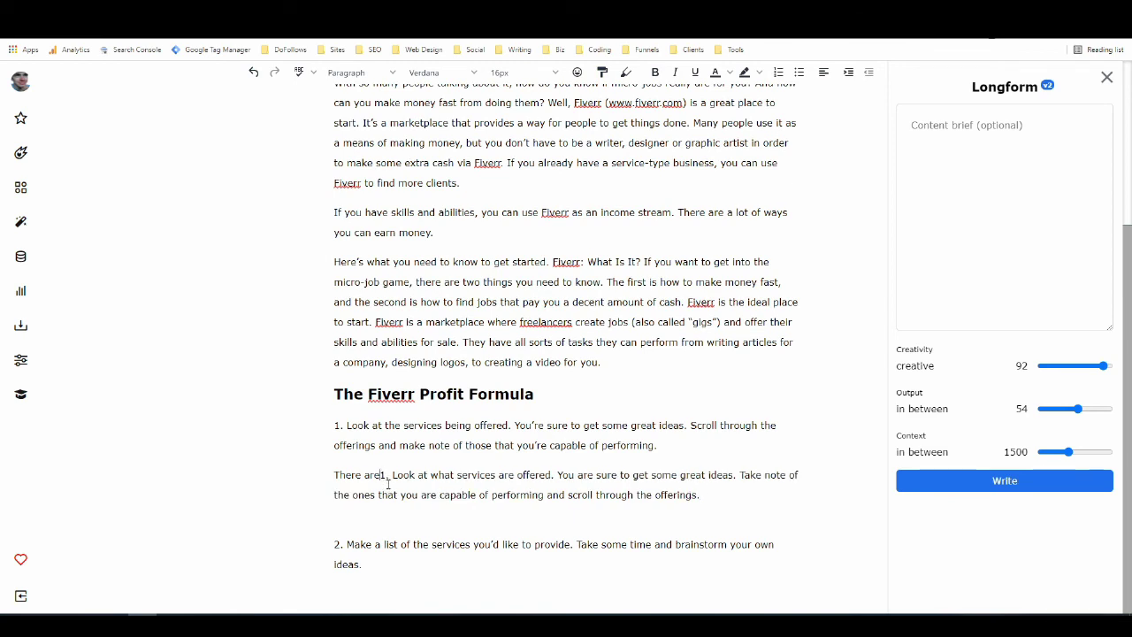
key(BackSpace)
key(BackSpace)
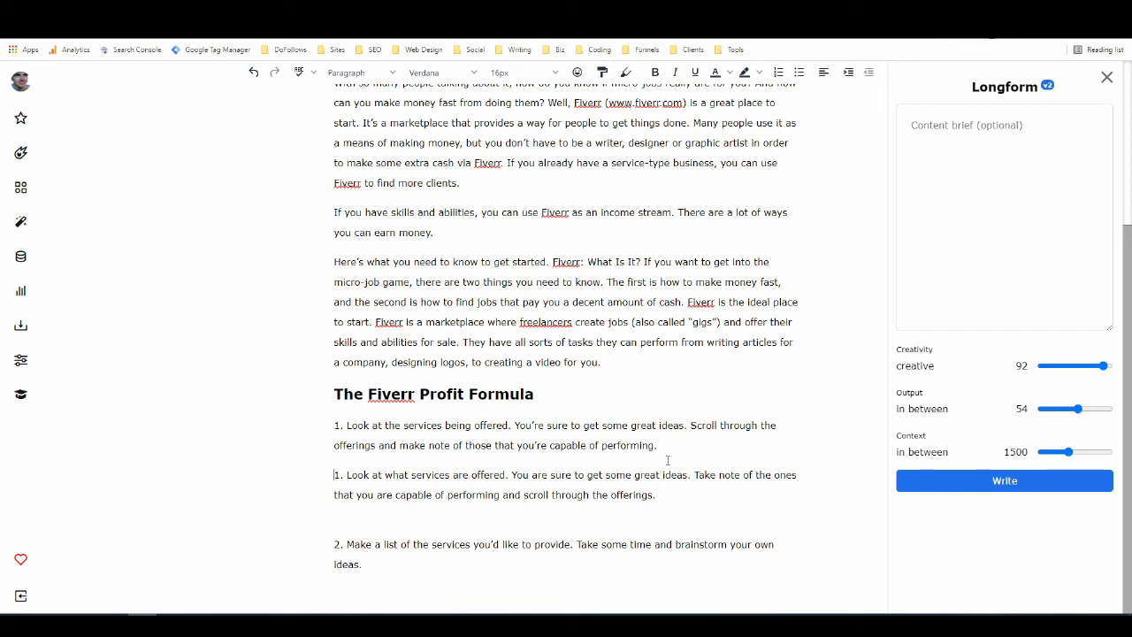
Delete the original step 1 paragraph above the rephrased version
drag(657, 446, 320, 426)
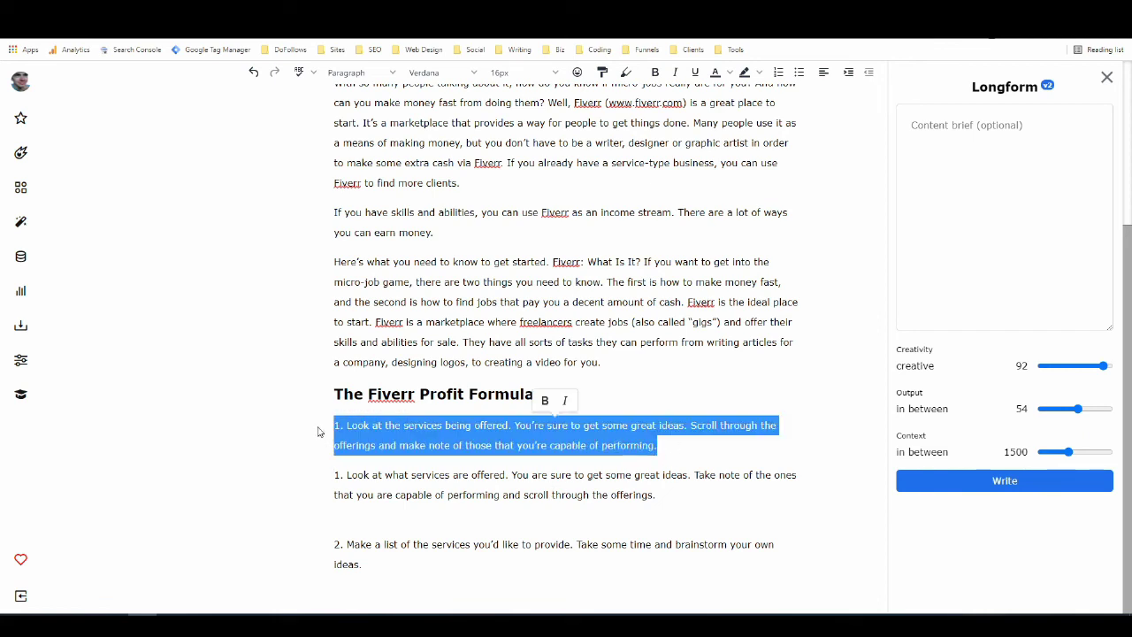
key(BackSpace)
key(BackSpace)
Expand the rephrased step 1 text with AI
drag(335, 475, 668, 497)
right_click(589, 479)
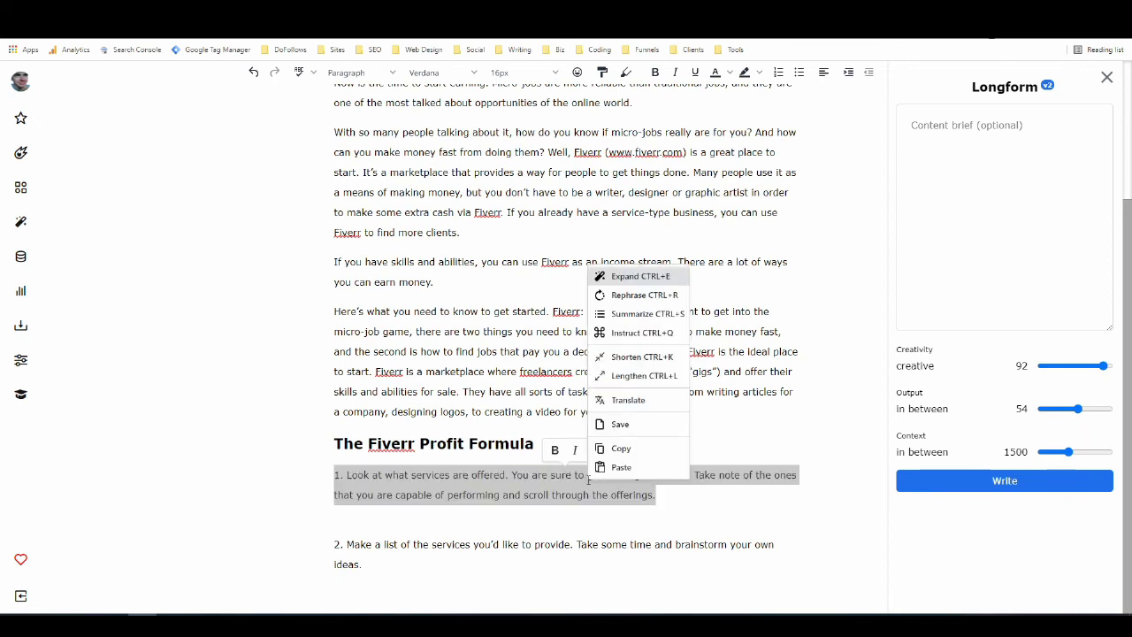
click(639, 277)
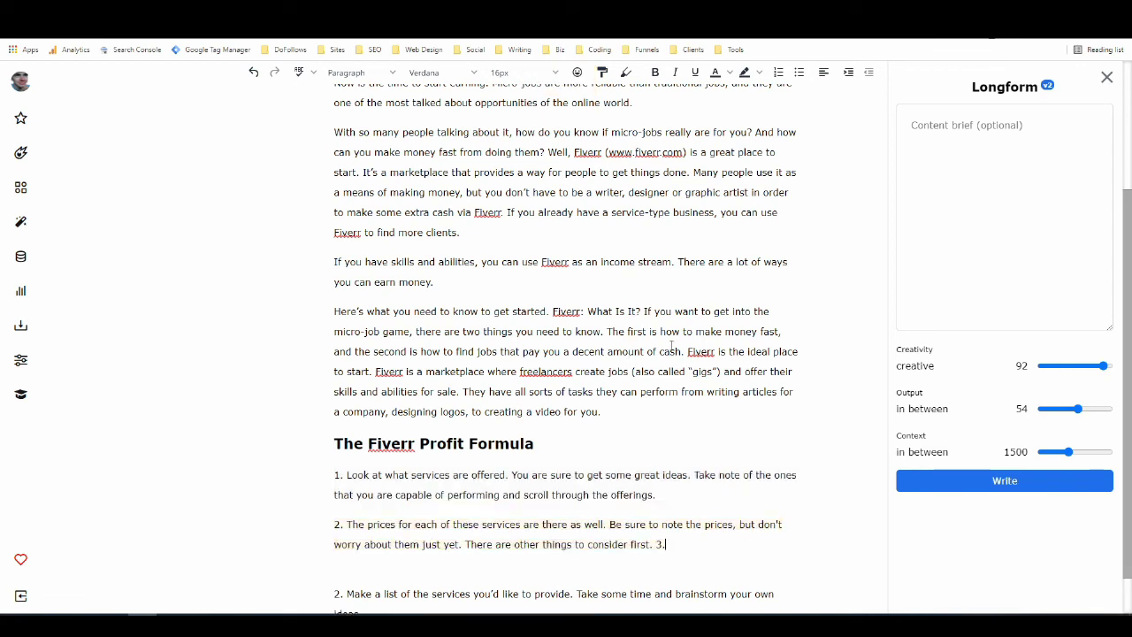
Remove the generated "2." and join the new sentences about prices to the step 1 paragraph
click(346, 525)
key(BackSpace)
key(BackSpace)
key(BackSpace)
key(BackSpace)
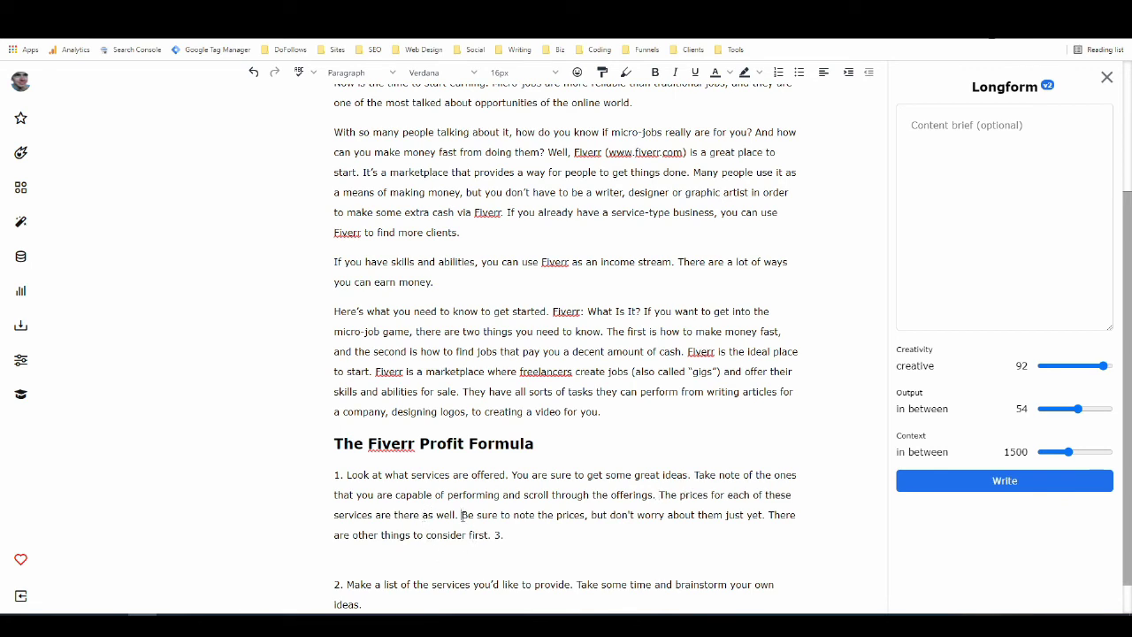
End step 1 with "Be sure to note the prices." and close the extra gap so step 2 starts its own paragraph
click(461, 516)
drag(587, 517, 596, 533)
key(BackSpace)
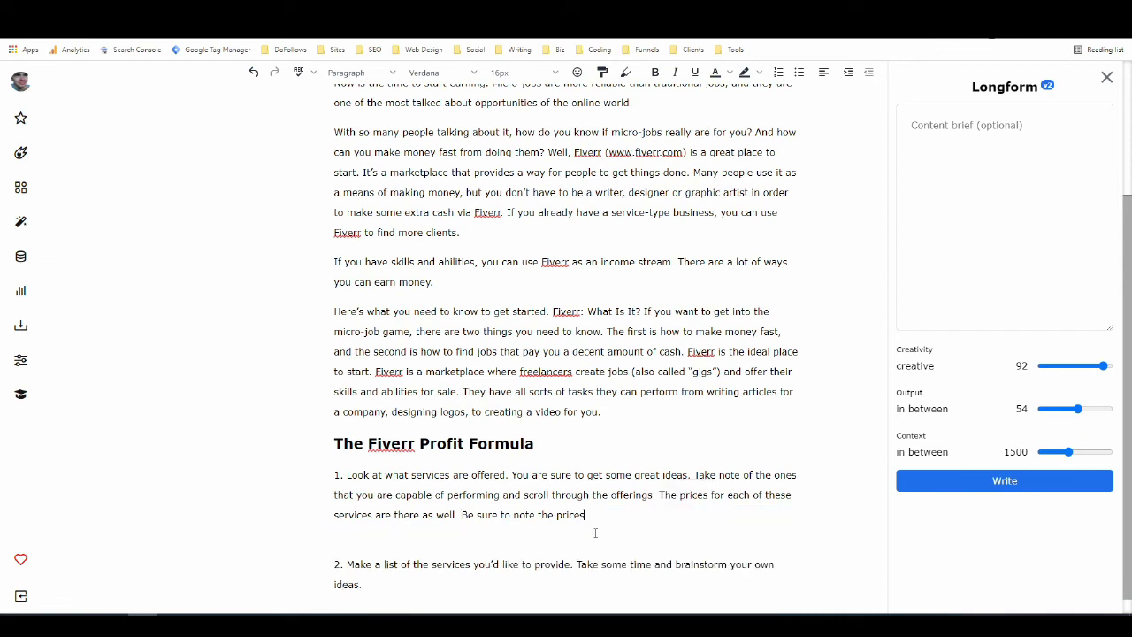
click(500, 546)
key(BackSpace)
key(Delete)
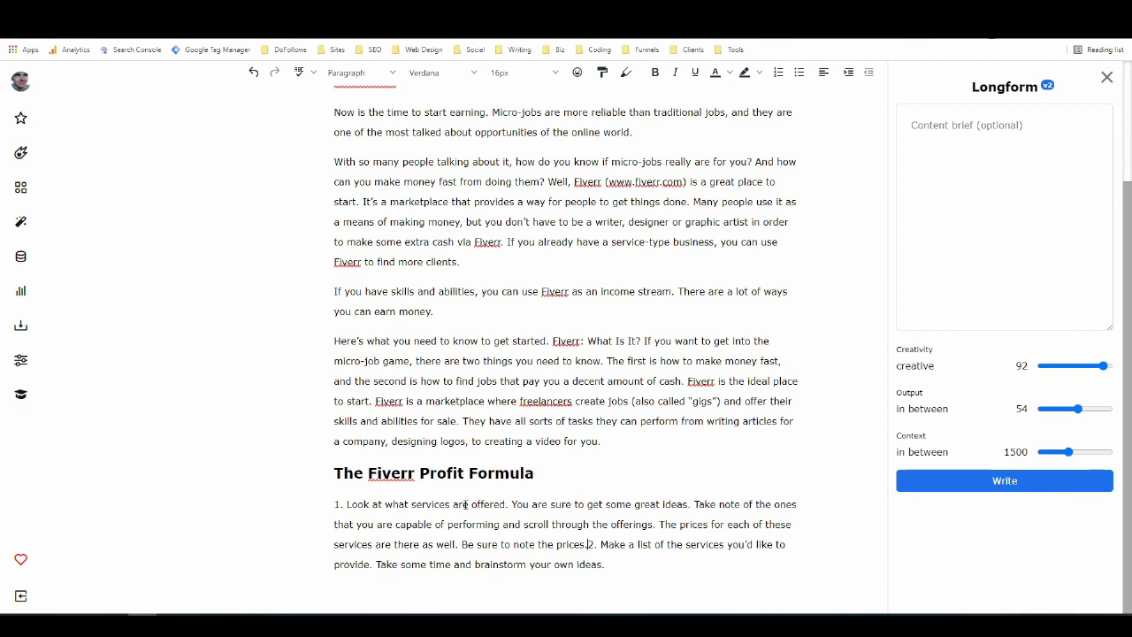
key(Return)
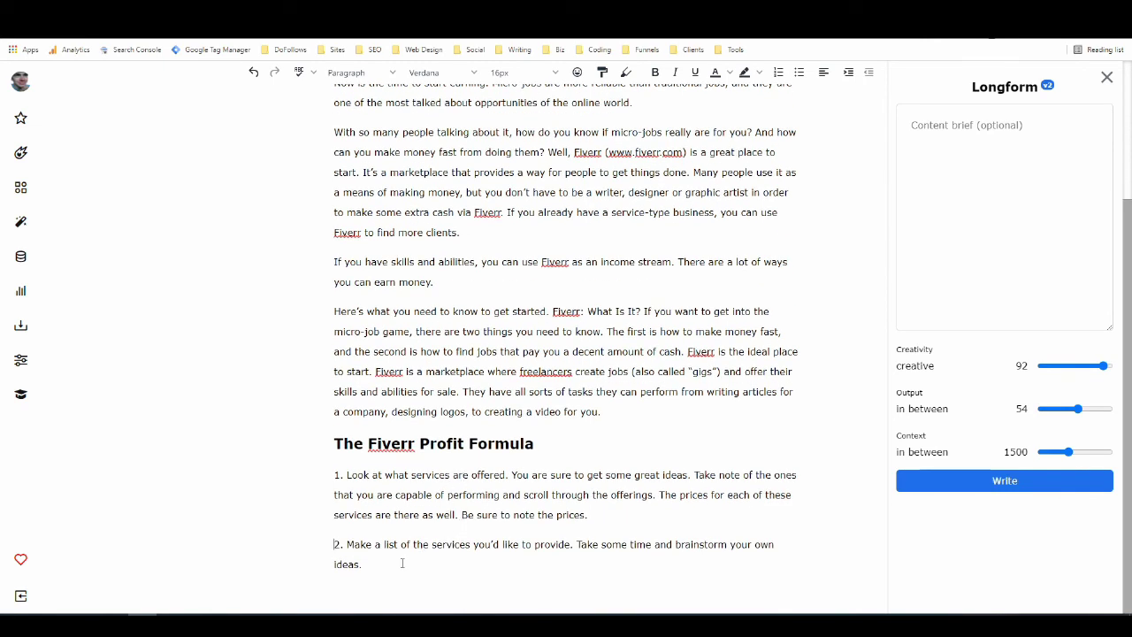
Remove the original step 2 text about making a list of services from the article
drag(378, 567, 331, 555)
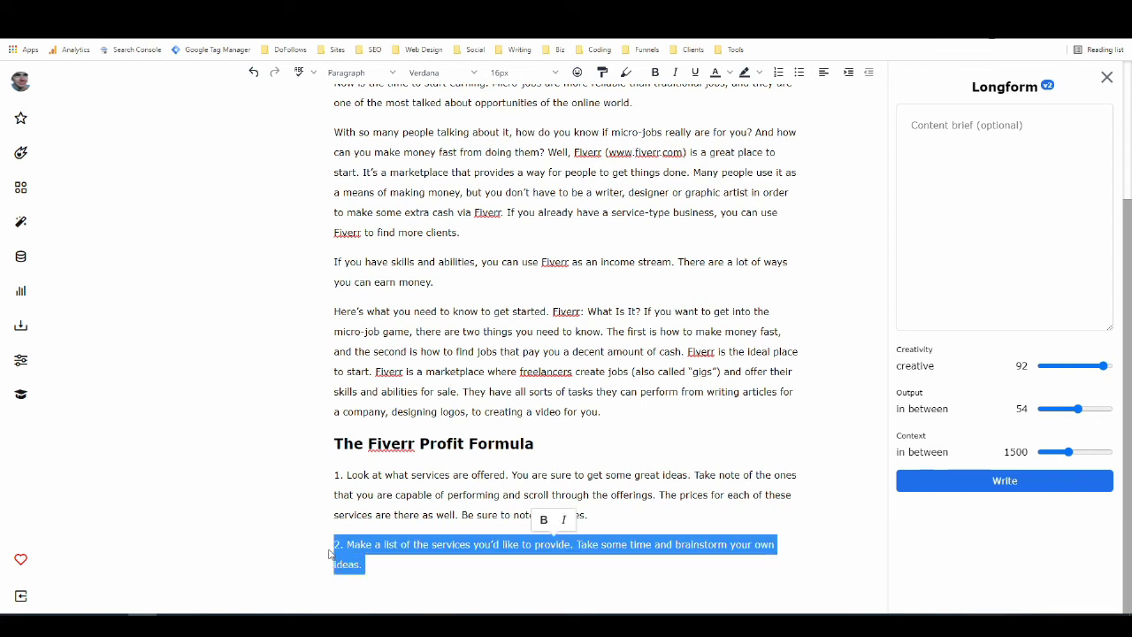
key(BackSpace)
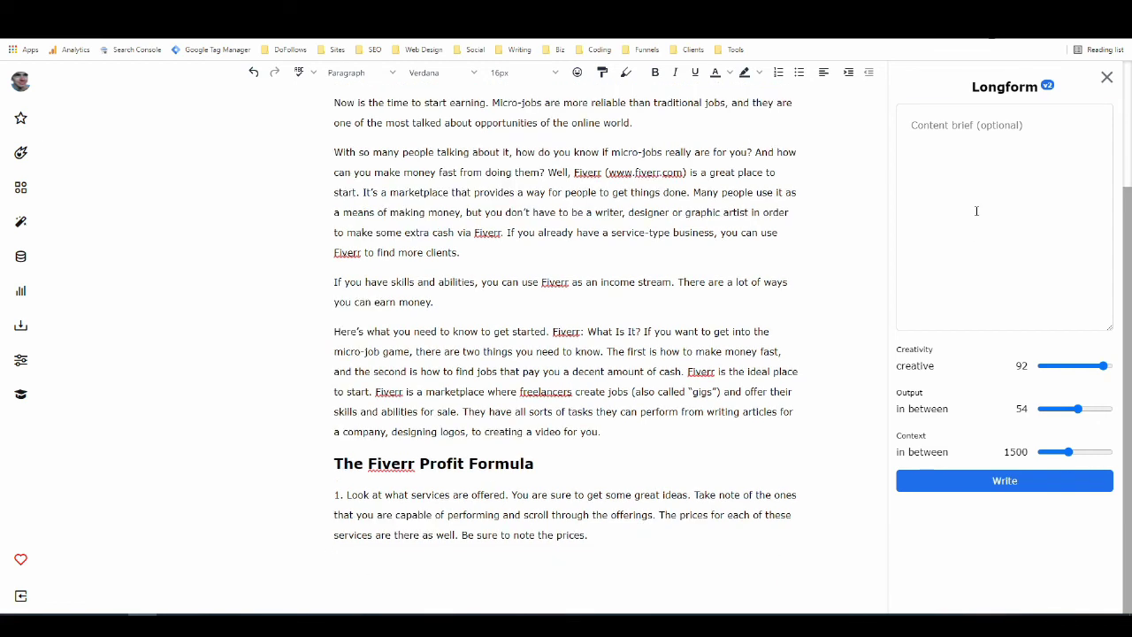
Generate longform text from the original step 2 passage about listing services as content brief, with creativity 56 and output 40
click(976, 211)
key(ctrl+v)
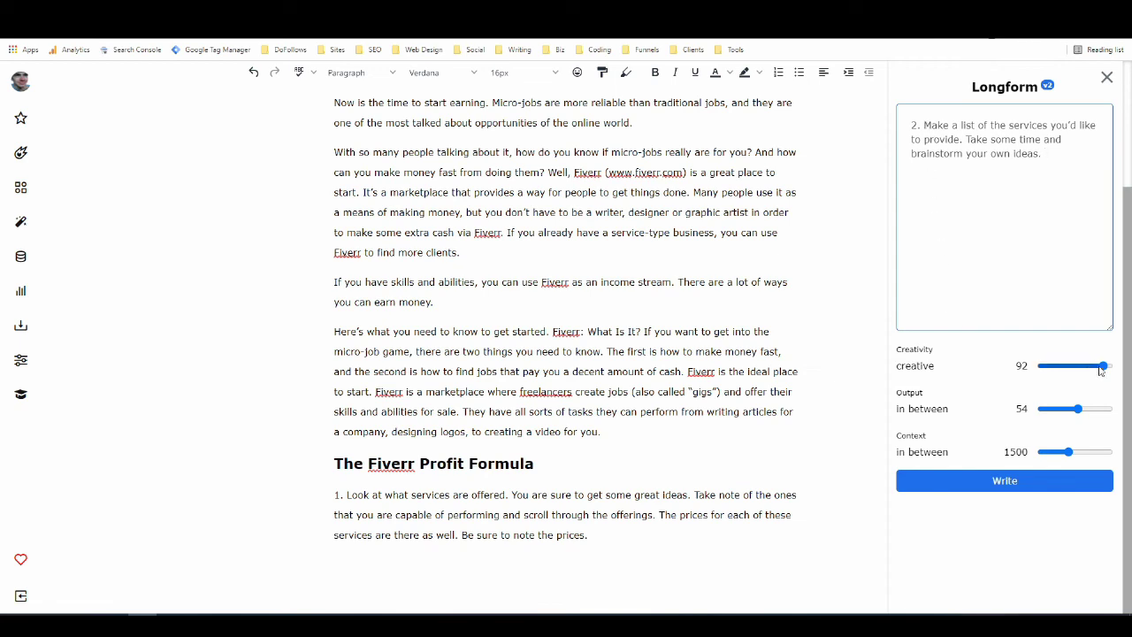
drag(1092, 371, 1079, 372)
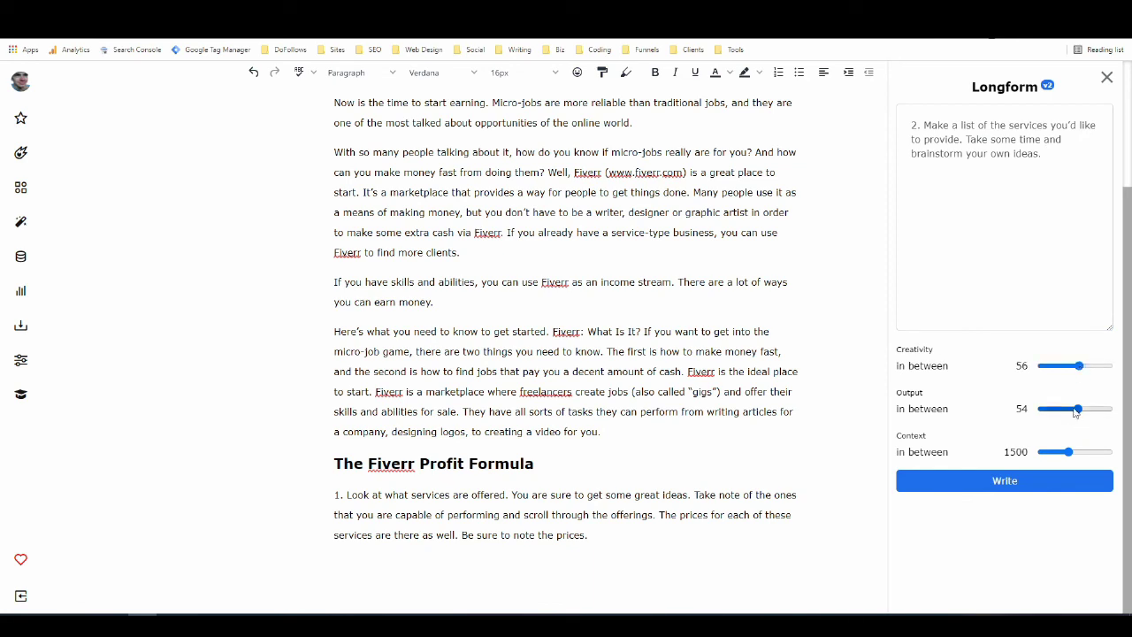
drag(1076, 414, 1071, 413)
click(1043, 488)
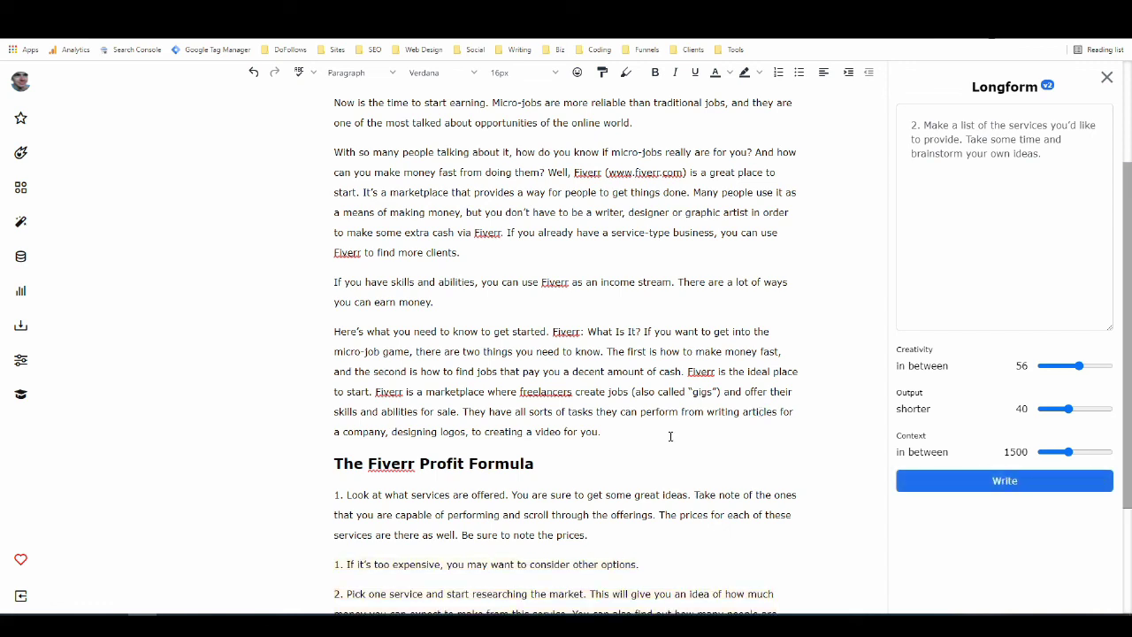
Delete the generated line "1. If it's too expensive, you may want to consider other options." with its empty paragraph and close the Longform writer
scroll(672, 437, down, 2)
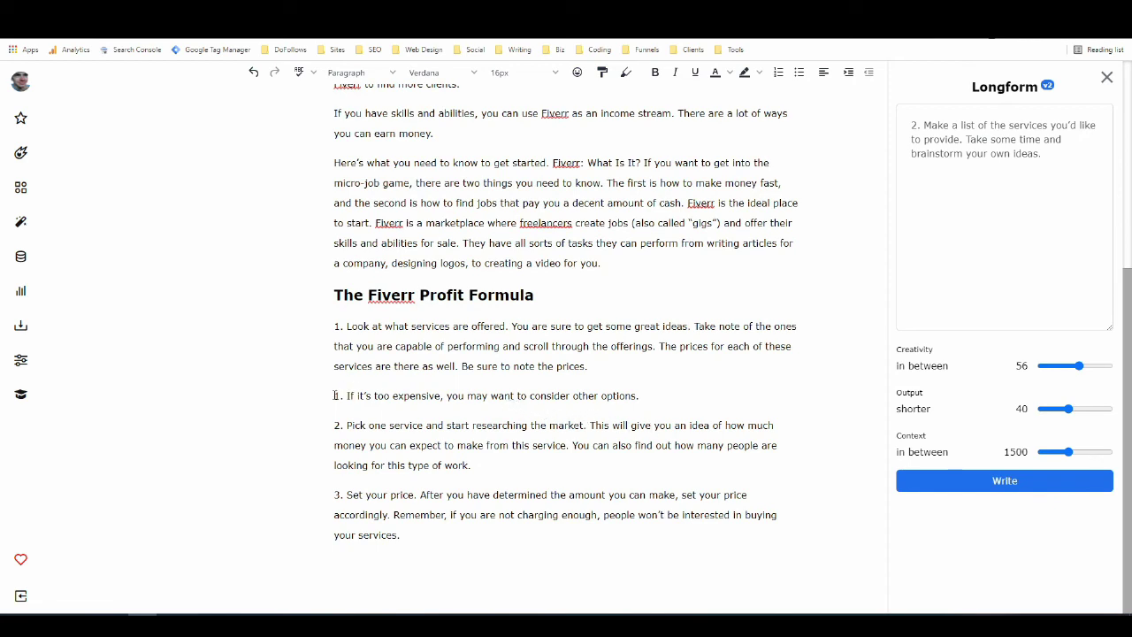
drag(335, 396, 671, 397)
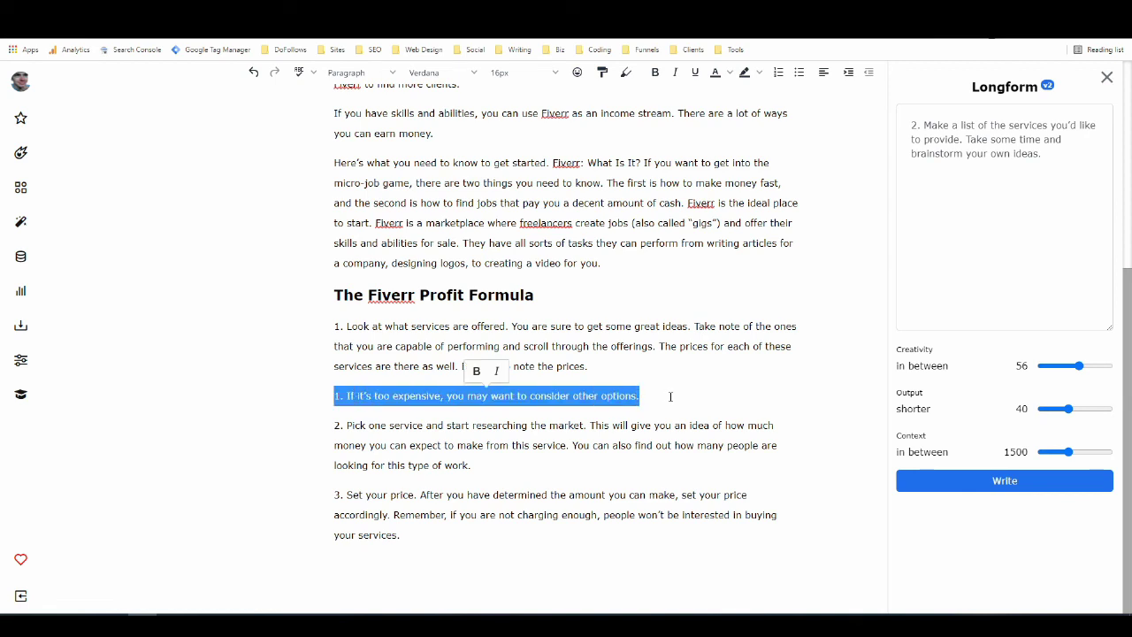
key(BackSpace)
key(BackSpace)
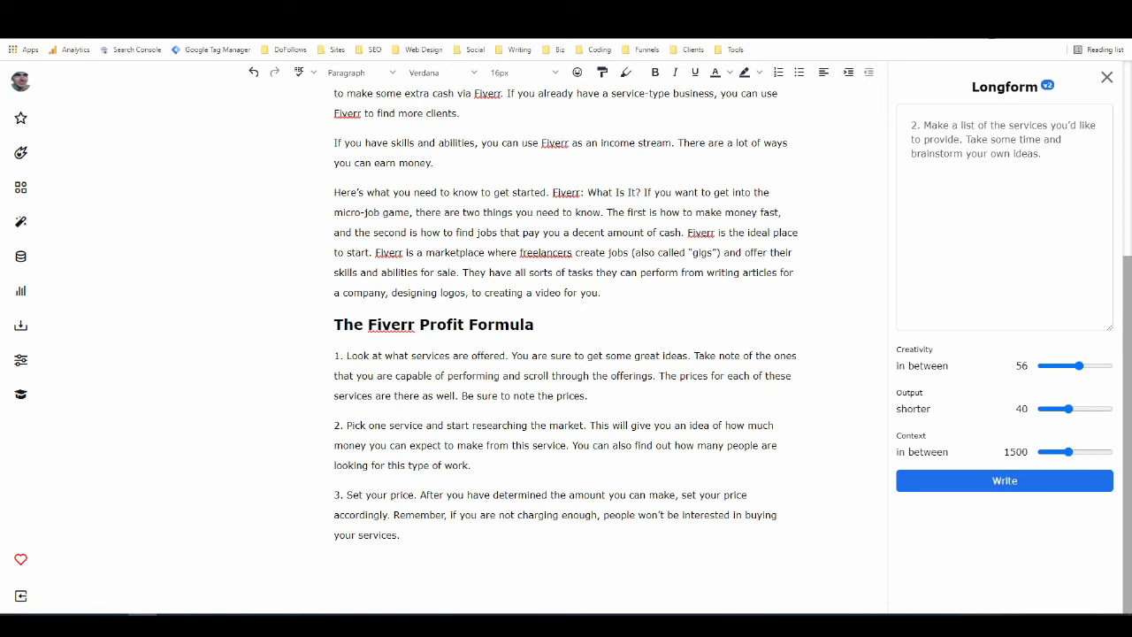
click(1107, 77)
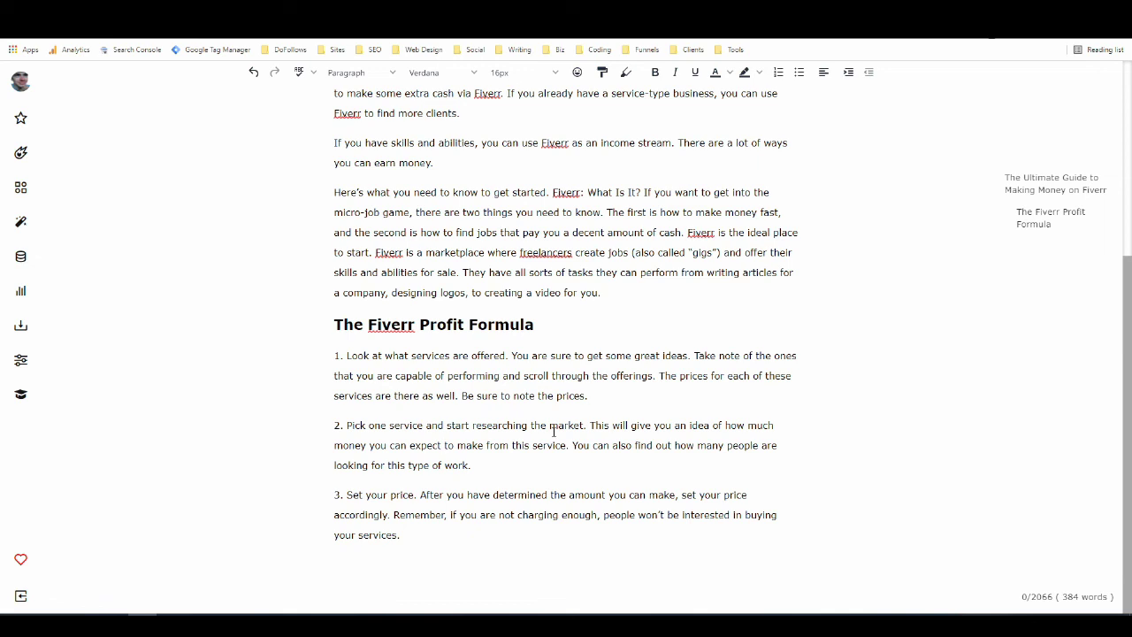
Look over the article, the available writing frameworks for ads, blogs, headlines, products and business, and the Compose 5k drafting tool
scroll(589, 440, up, 5)
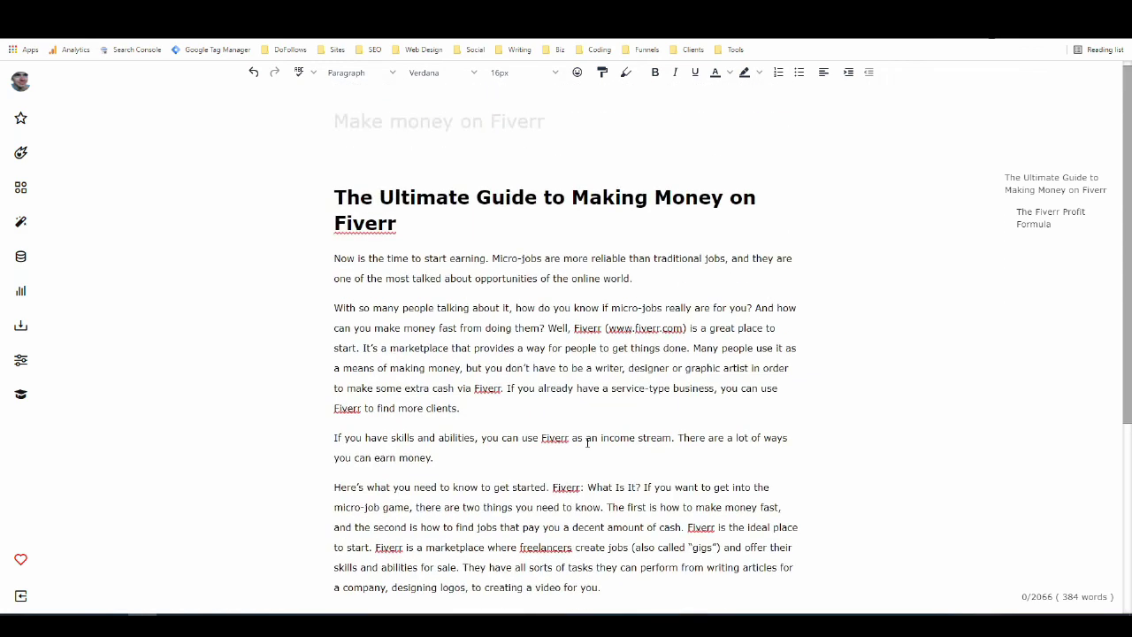
scroll(586, 438, down, 2)
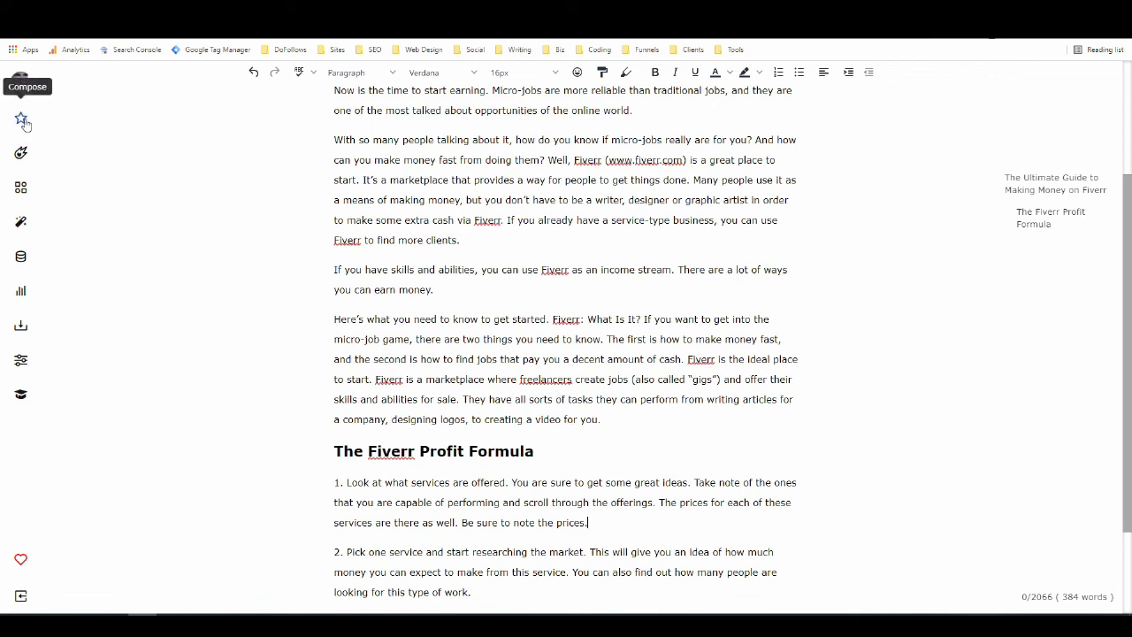
click(23, 190)
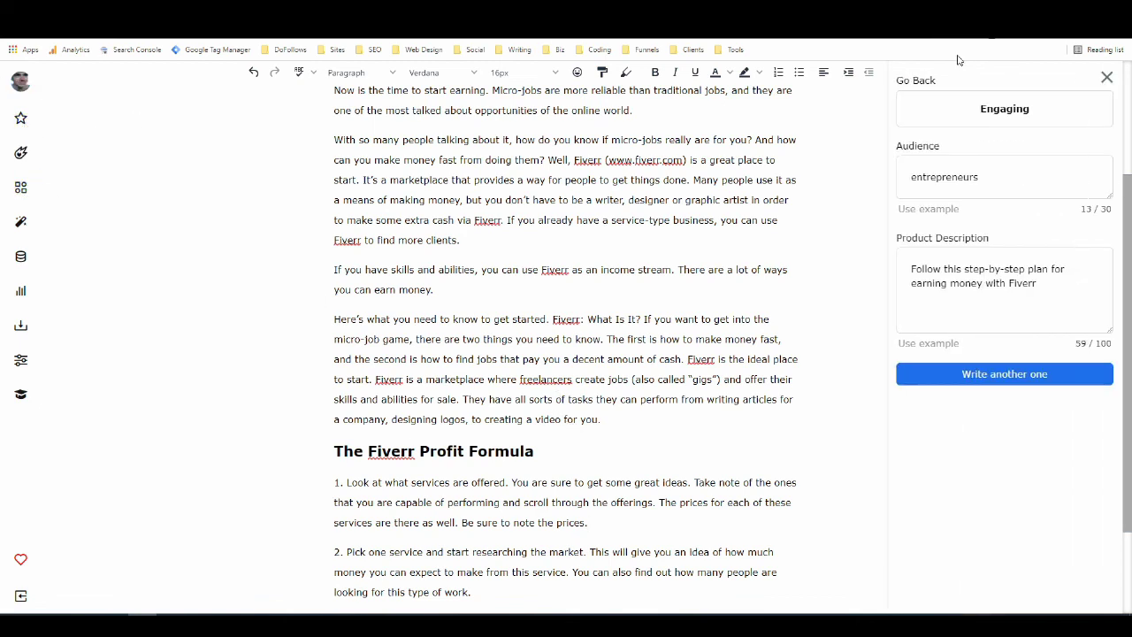
click(913, 84)
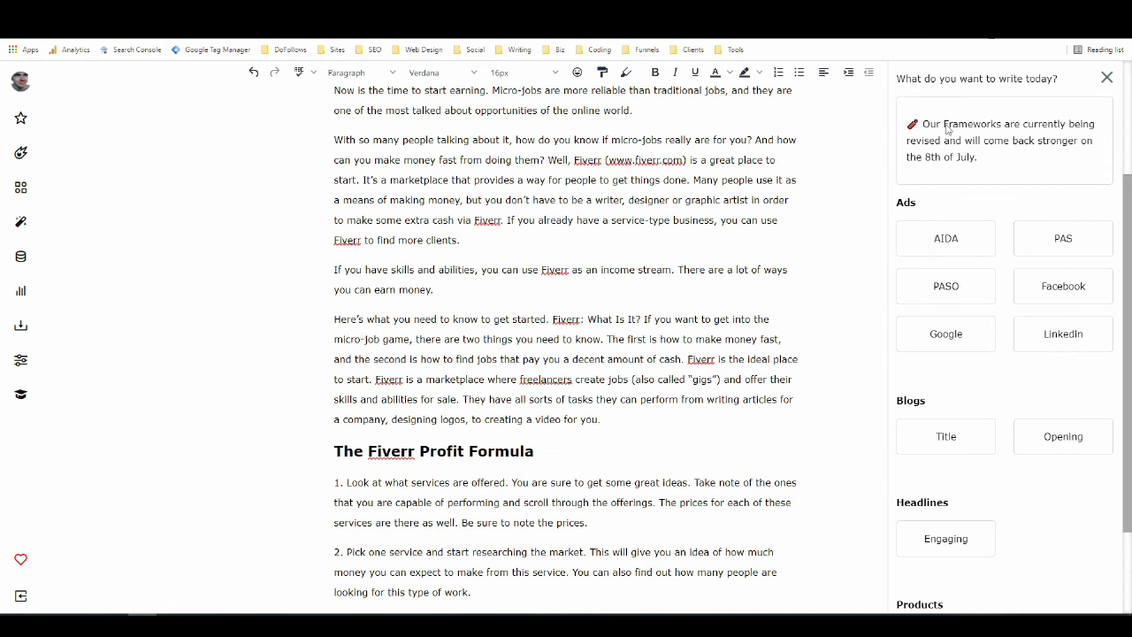
scroll(953, 213, down, 2)
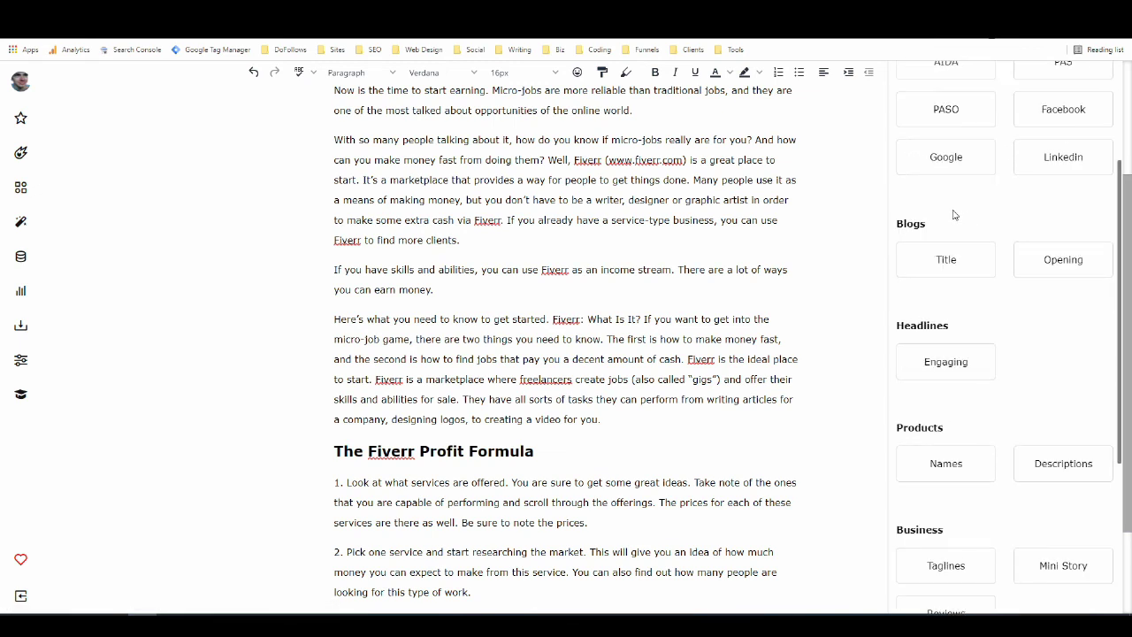
scroll(955, 217, up, 1)
scroll(981, 255, down, 2)
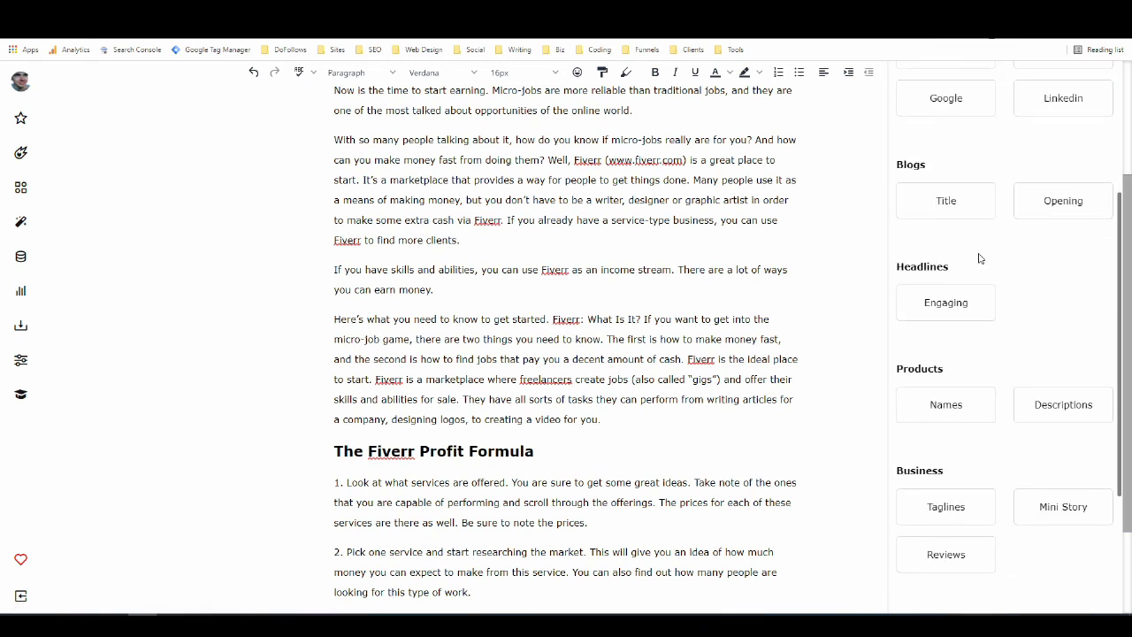
click(21, 119)
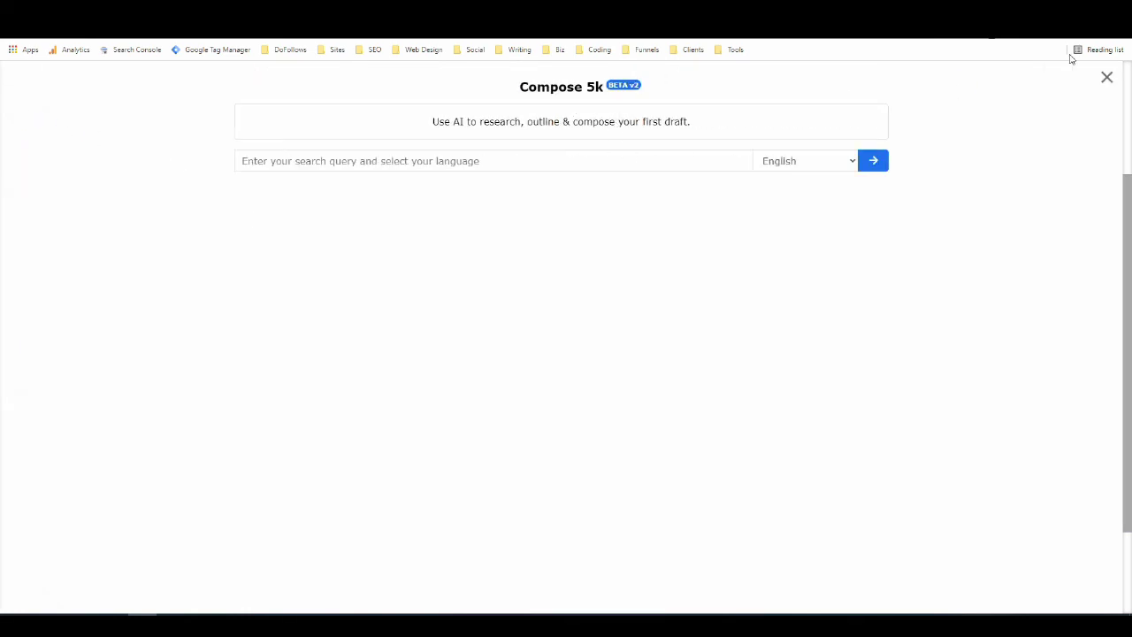
click(1108, 84)
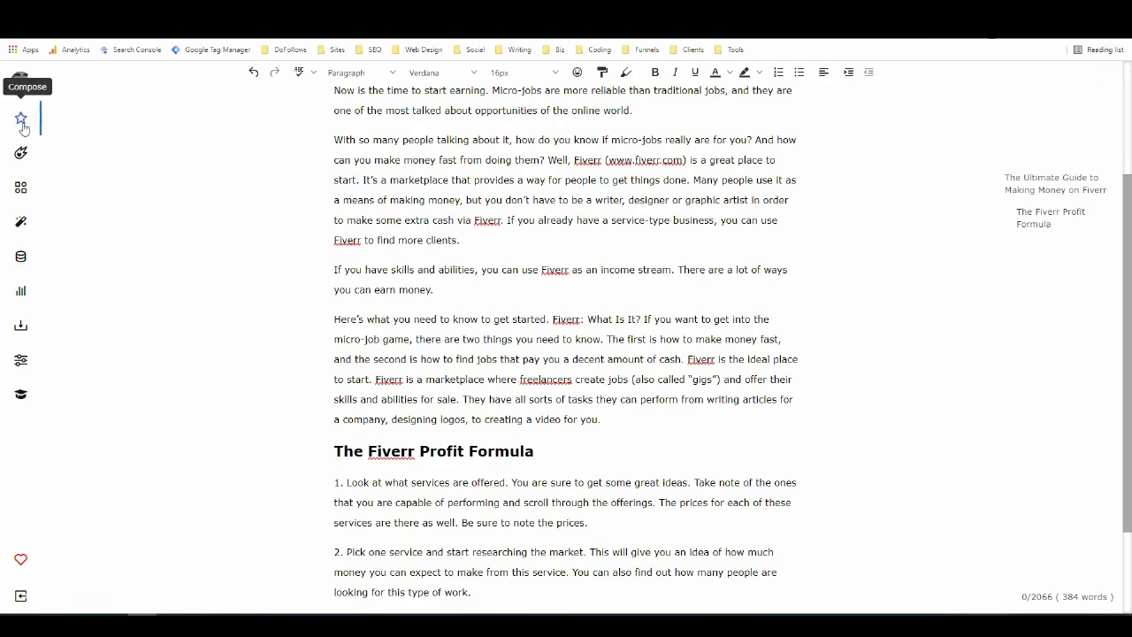
click(22, 189)
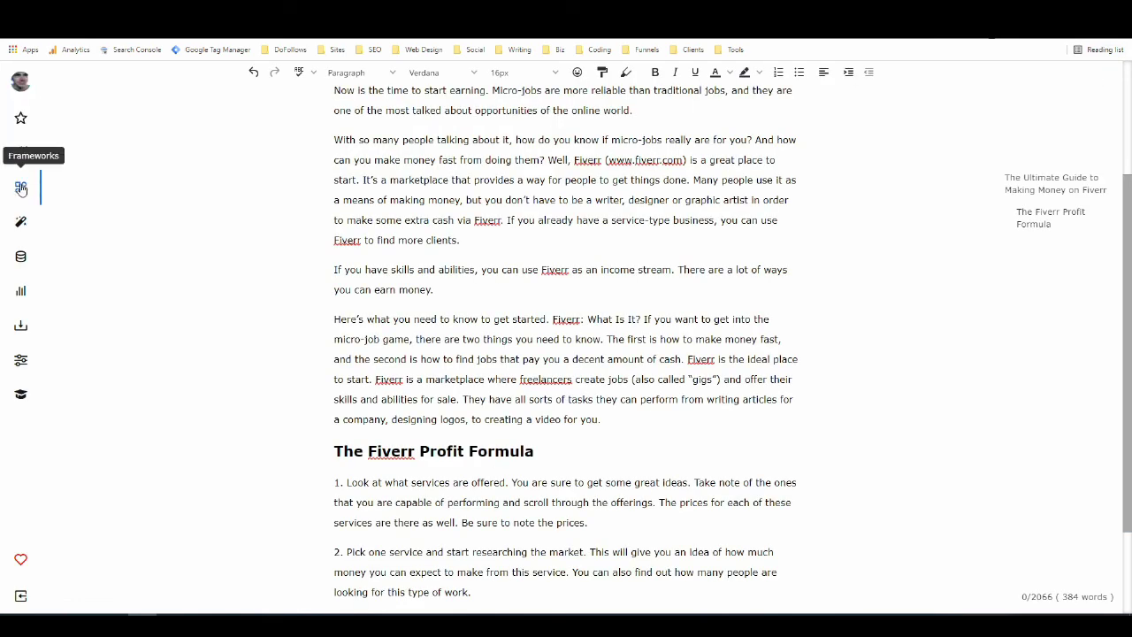
Reopen the Longform writer and review the article from the Fiverr Profit Formula steps back to its title
click(20, 152)
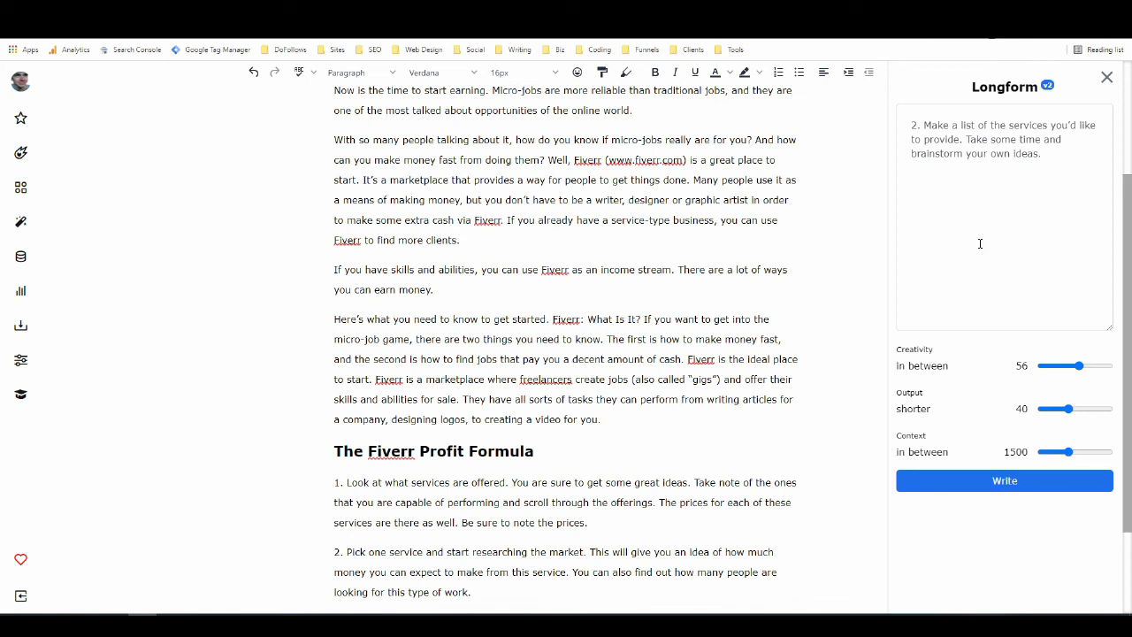
scroll(805, 284, down, 1)
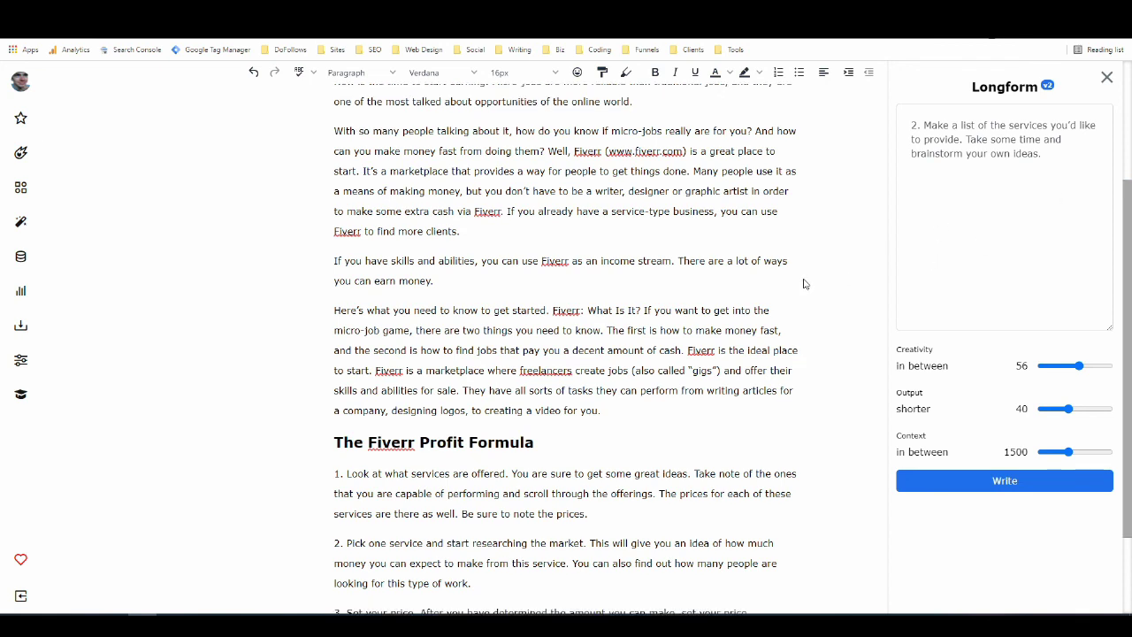
scroll(805, 284, down, 3)
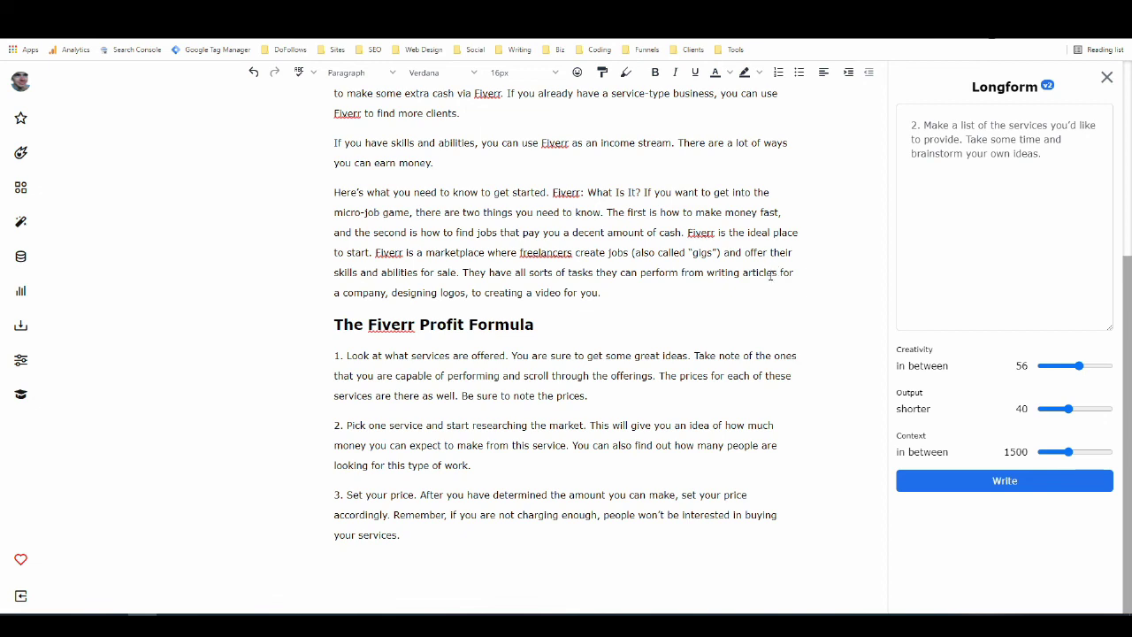
scroll(768, 272, up, 5)
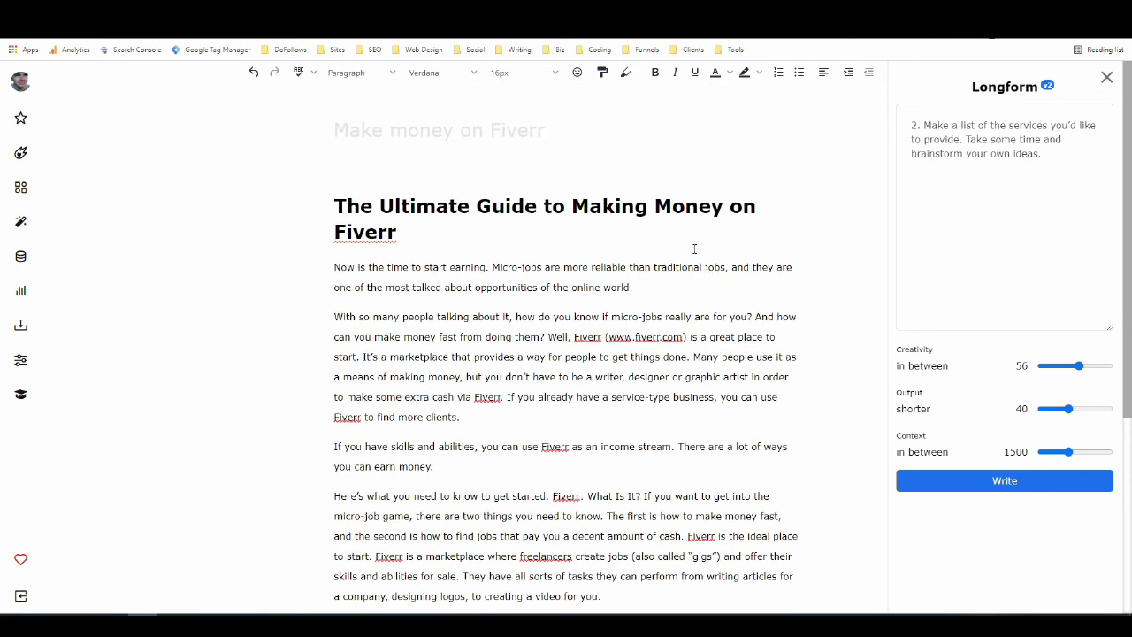